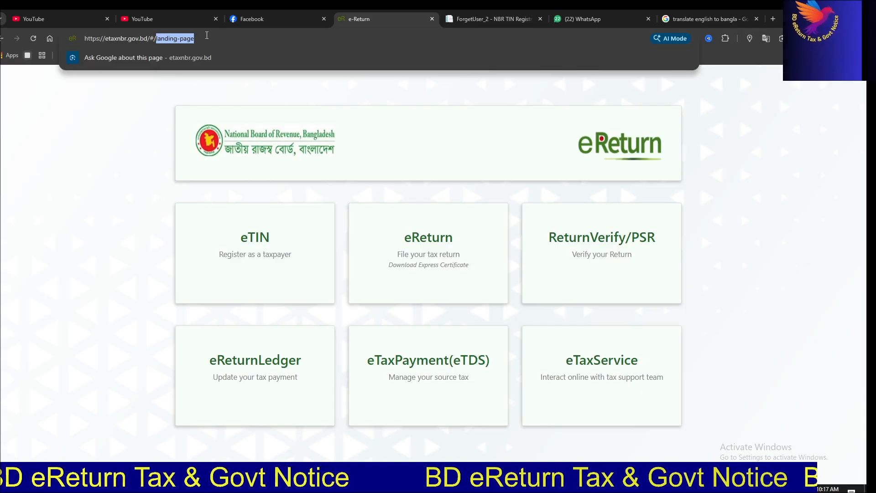
Step: Load the etaxnbr.gov.bd landing page and enter the eReturn service as an already registered taxpayer
key(BackSpace)
key(Return)
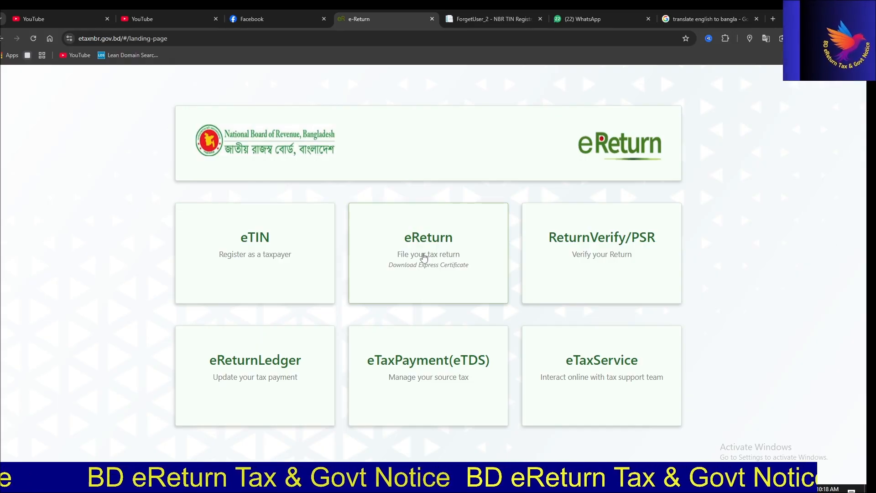
click(418, 247)
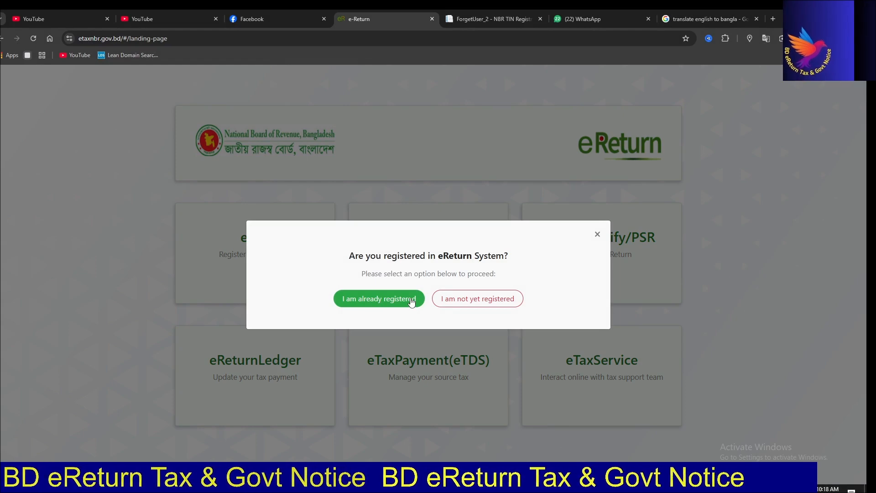
click(411, 299)
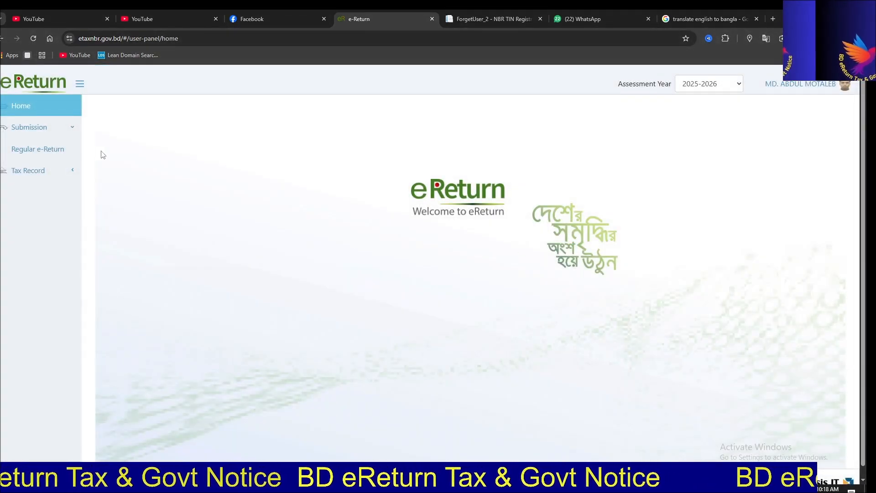
Step: Open the Regular e-Return and continue through the assessment and additional information pages with the existing selections
click(44, 157)
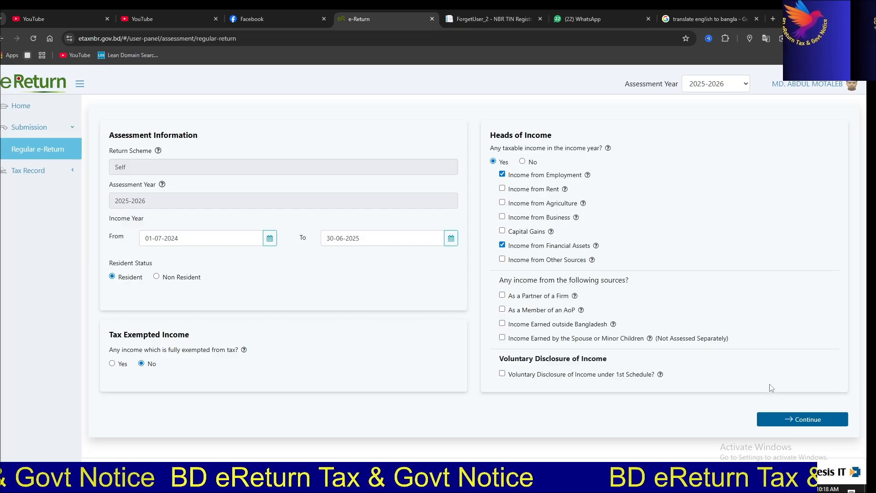
click(816, 425)
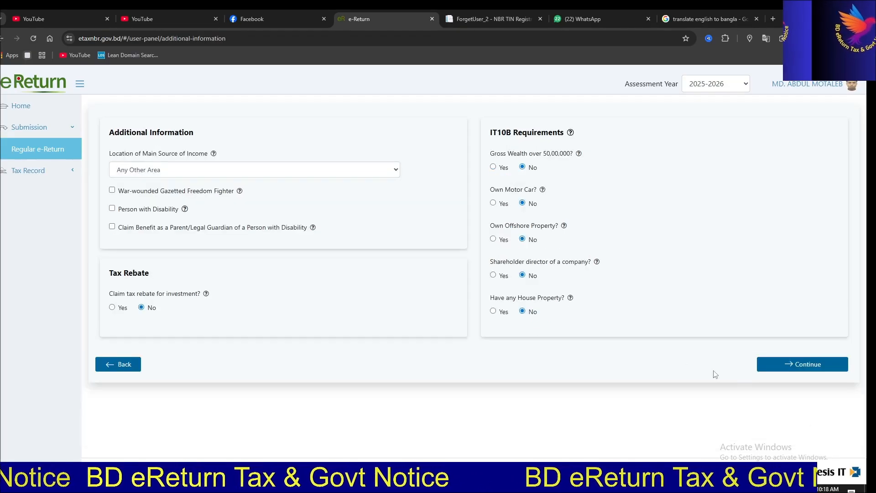
click(792, 365)
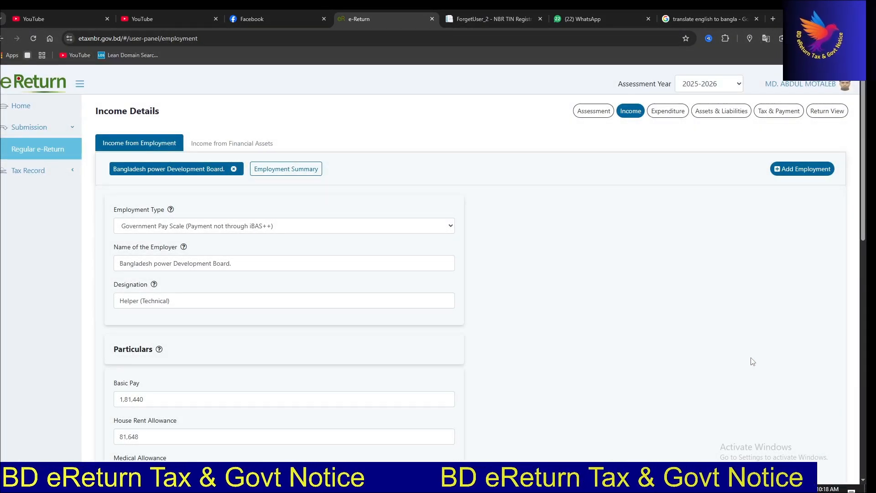
Step: Look over the employment income details and open the Assets & Liabilities part of the return
scroll(611, 210, down, 9)
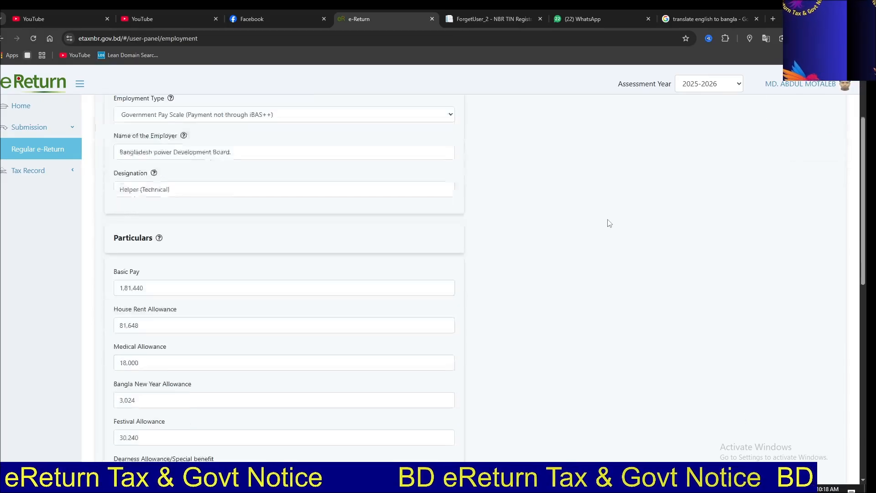
scroll(610, 224, up, 9)
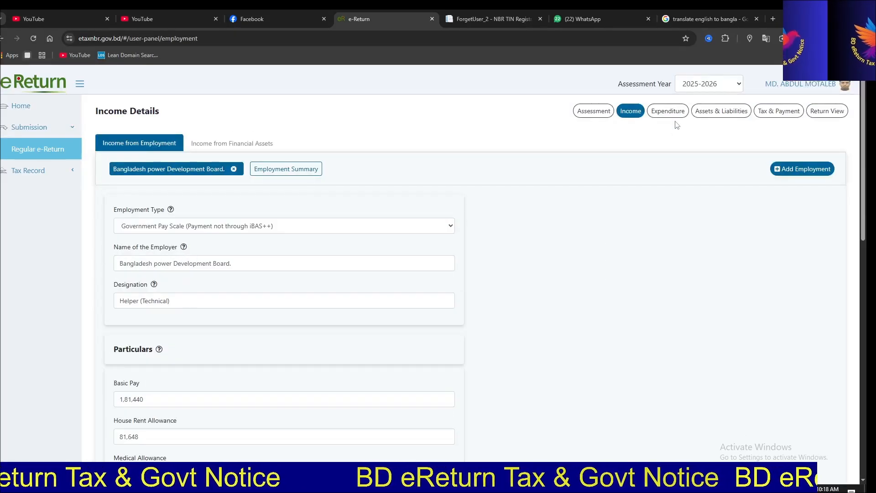
click(727, 111)
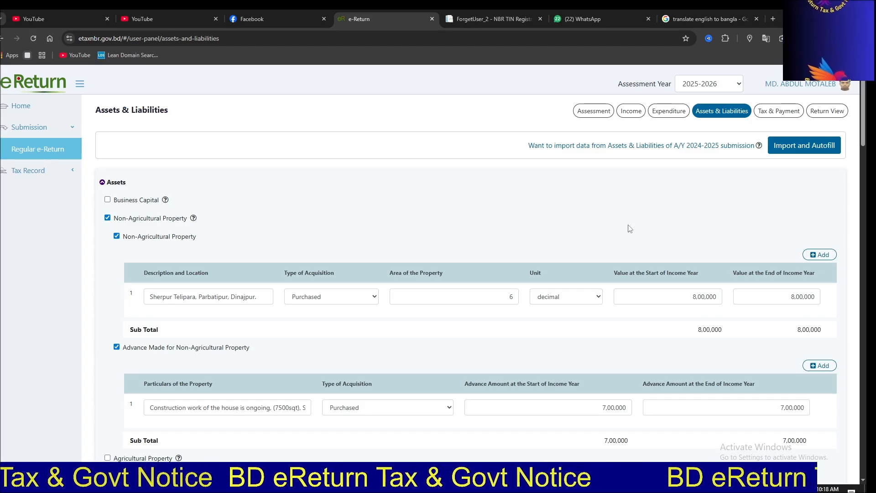
Step: Review the asset, liability and other outflow entries, ending at the Liabilities (Outside Business) section
scroll(630, 228, down, 6)
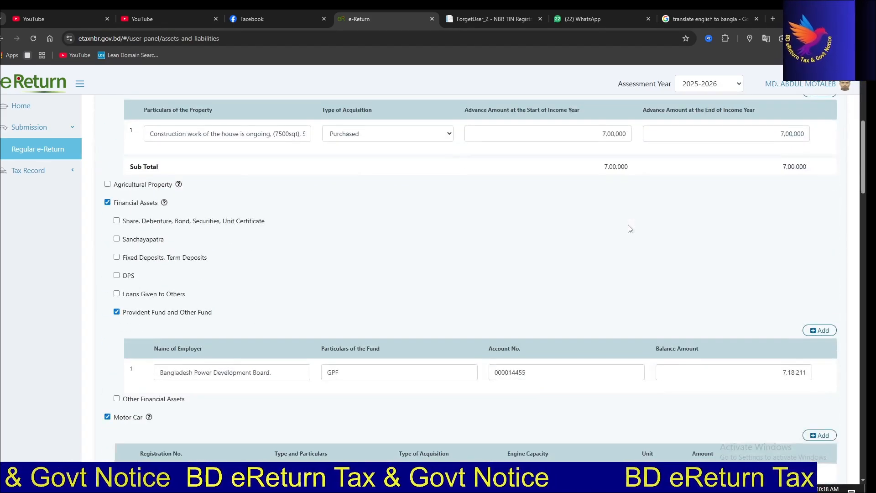
scroll(630, 229, down, 9)
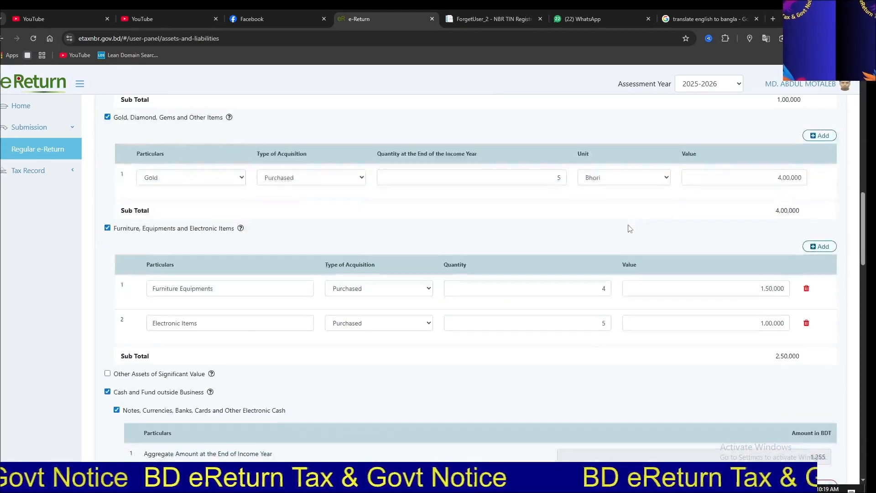
scroll(630, 228, down, 4)
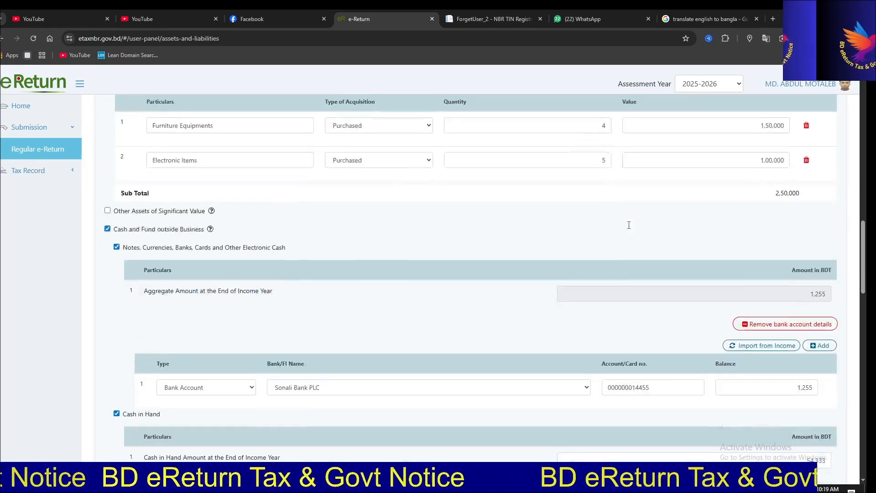
scroll(629, 225, down, 3)
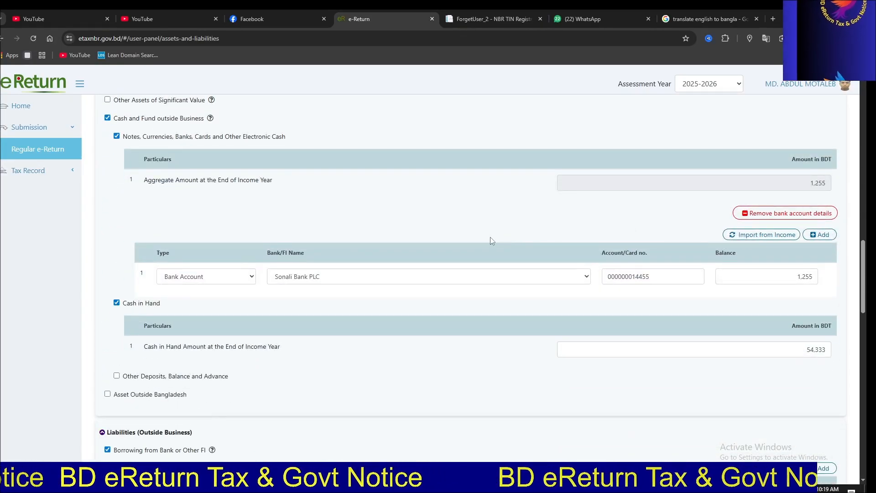
scroll(492, 240, down, 3)
scroll(490, 243, down, 8)
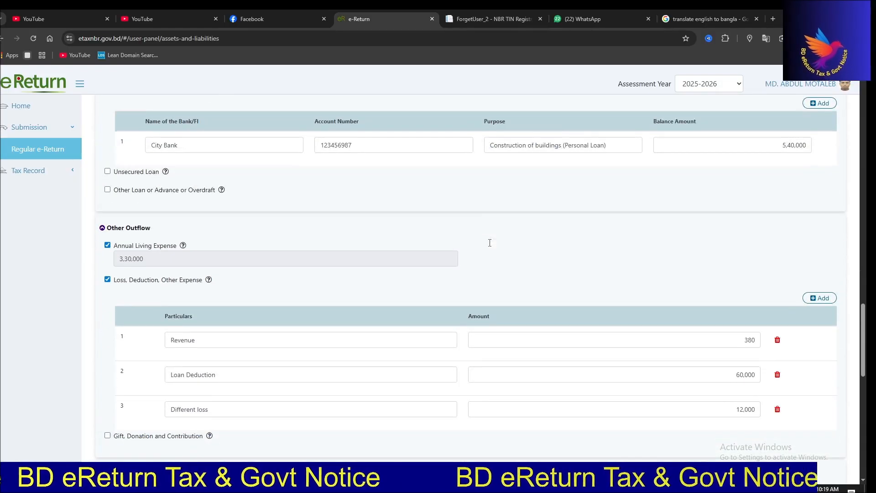
scroll(490, 243, up, 3)
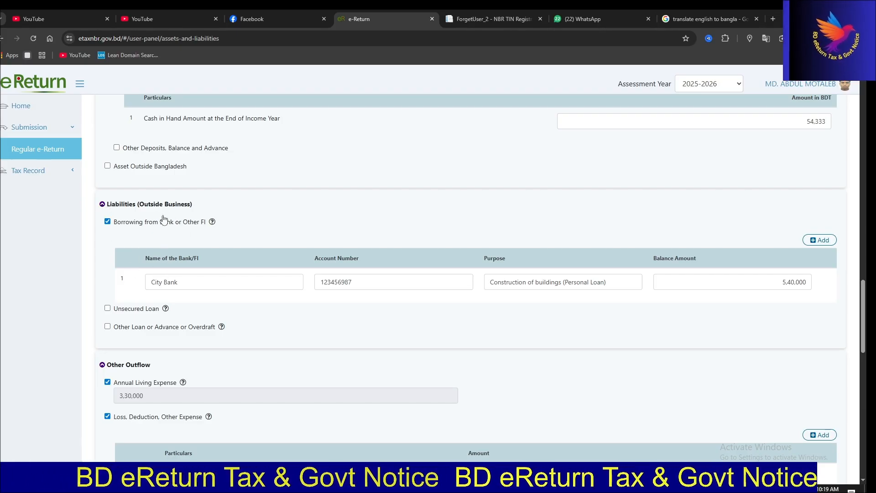
Step: Keep the Liabilities (Outside Business) section expanded and translate the page to Bangla
drag(212, 211, 104, 215)
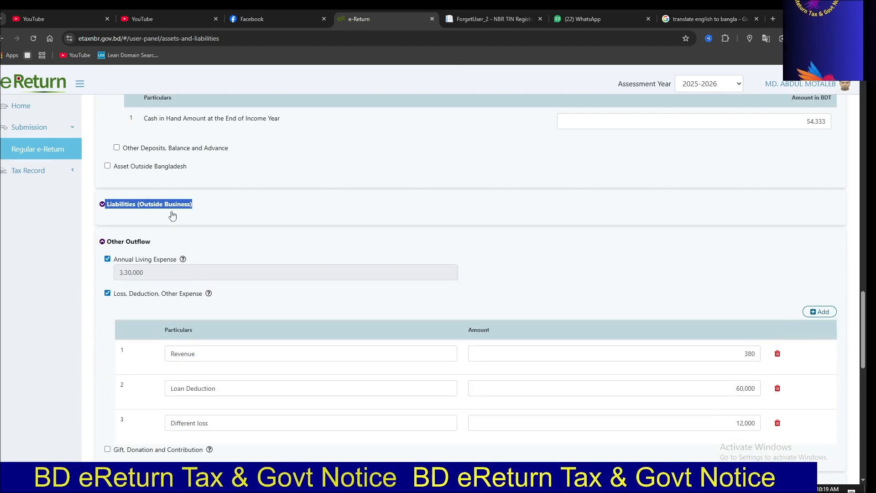
click(119, 206)
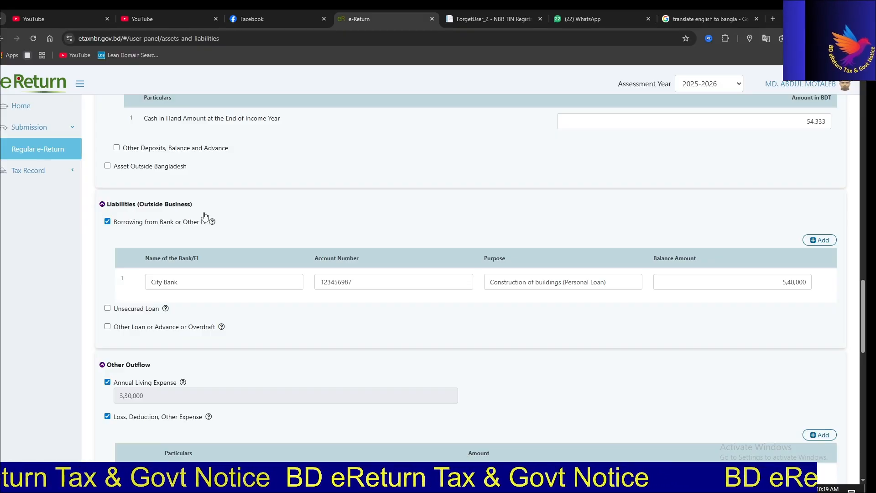
right_click(371, 209)
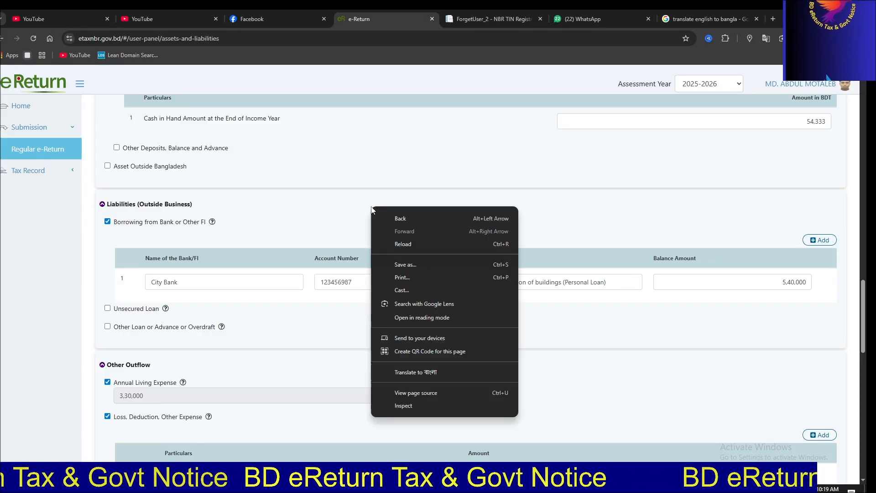
click(410, 375)
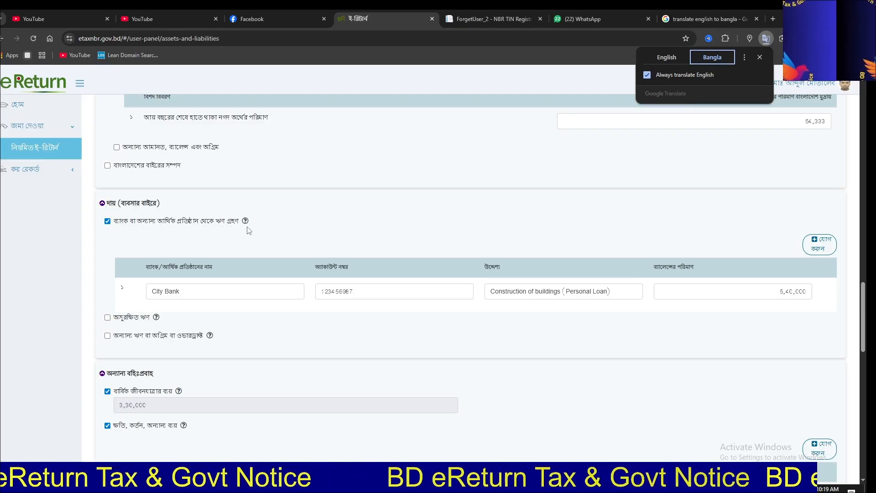
Step: Examine the City Bank borrowing row's account number, purpose and balance amount
mouse_move(245, 222)
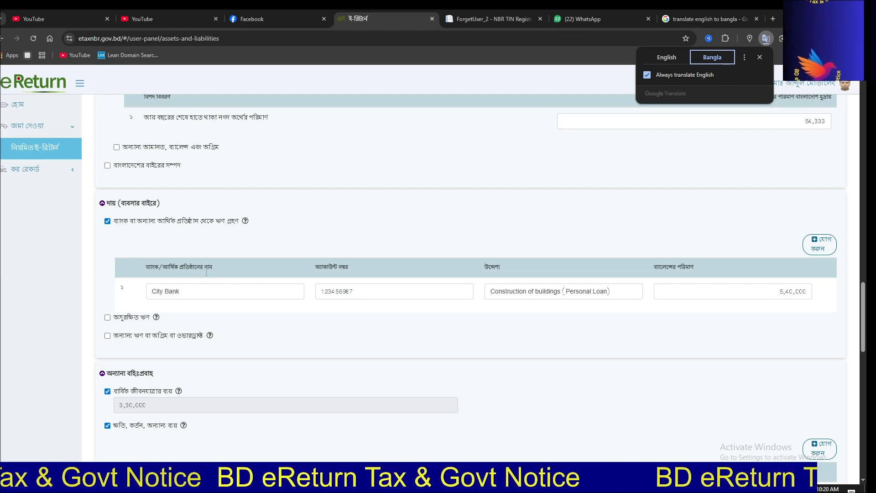
double_click(365, 295)
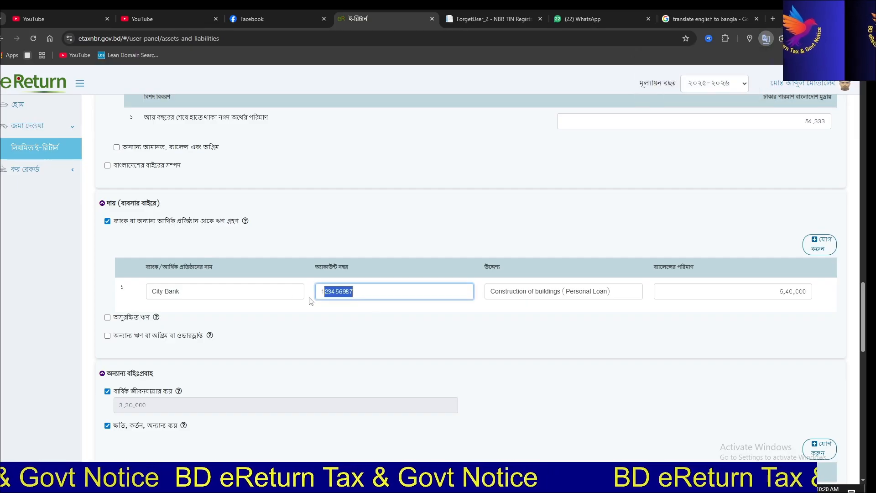
click(370, 291)
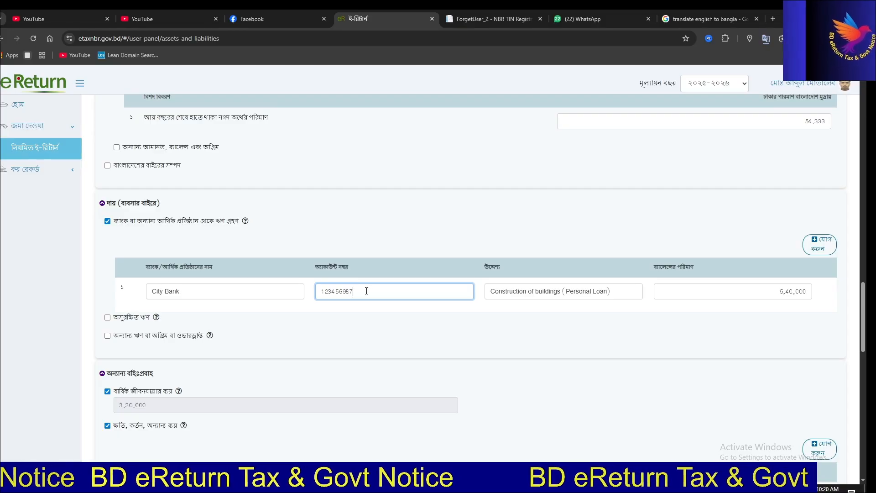
drag(367, 290, 288, 287)
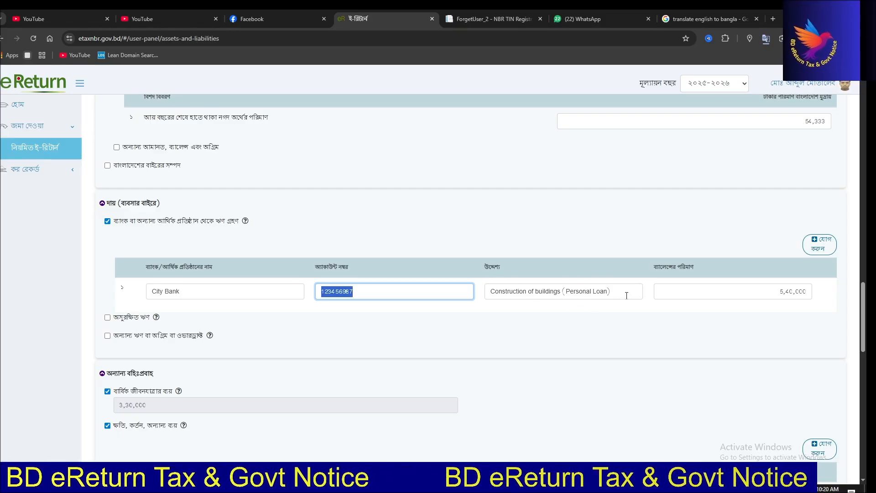
drag(627, 295, 482, 299)
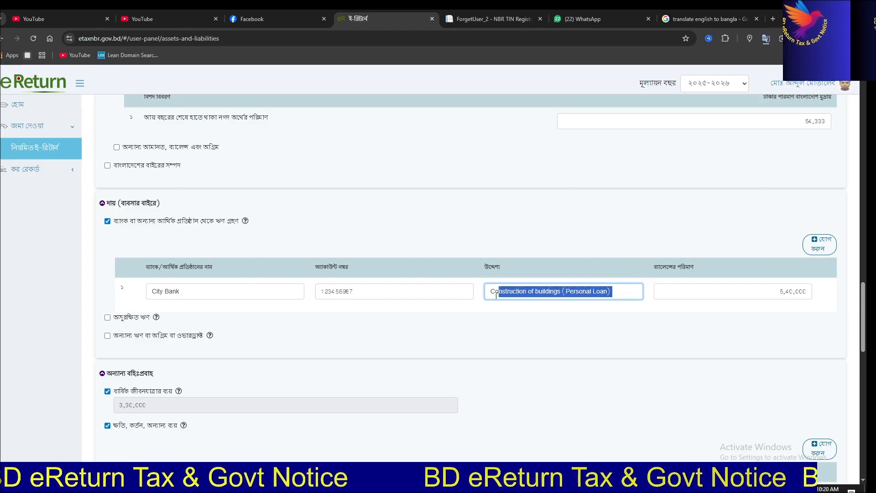
click(595, 321)
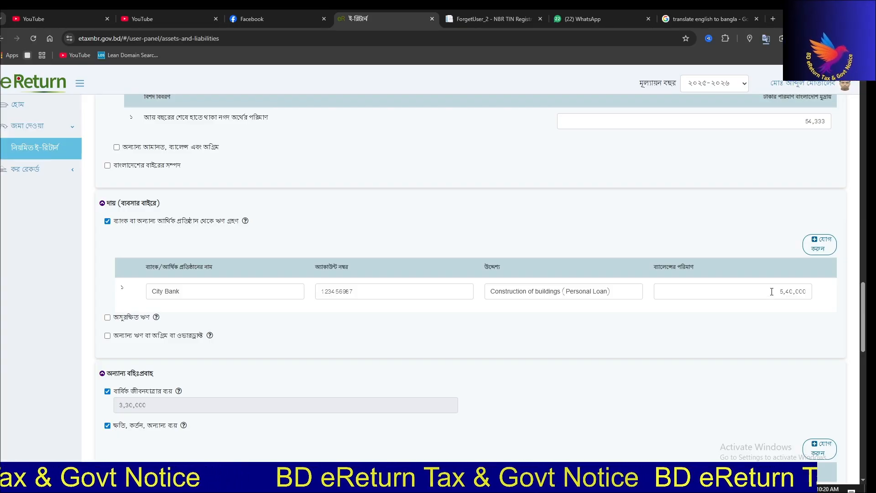
drag(772, 291, 825, 294)
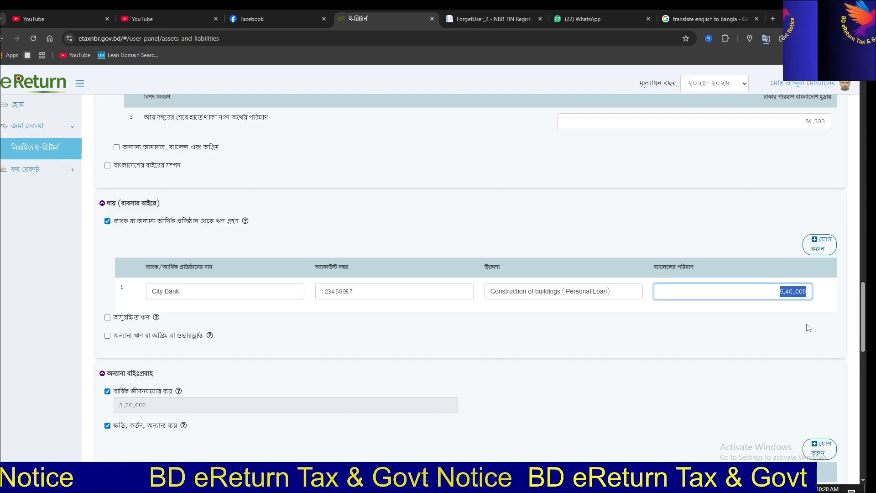
click(765, 295)
drag(808, 294, 768, 297)
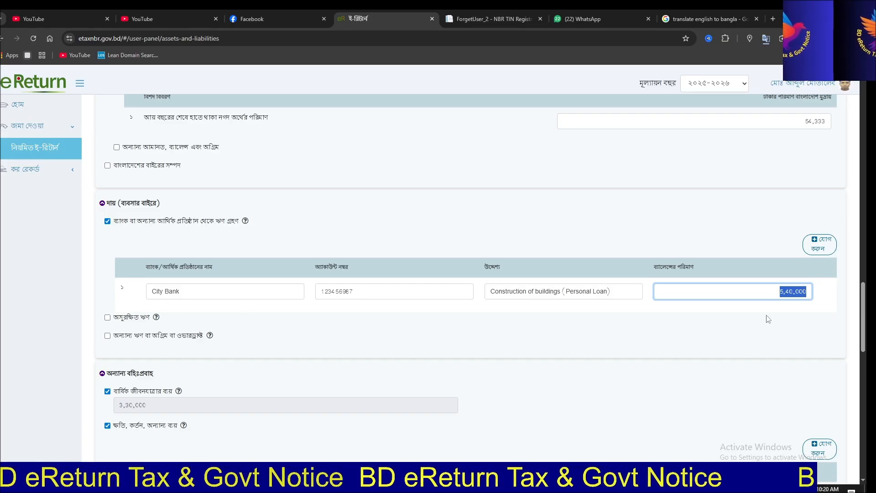
Step: Add a second row for borrowing from a bank or other FI and delete it again
click(827, 245)
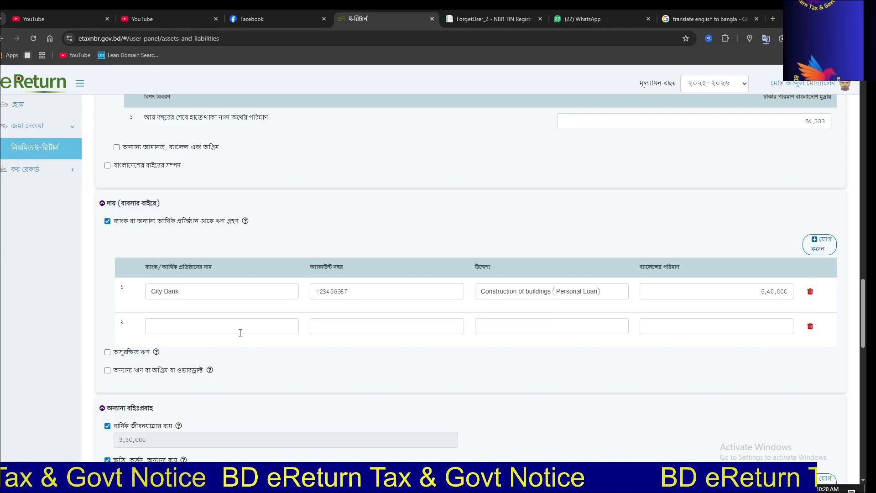
click(179, 332)
click(239, 326)
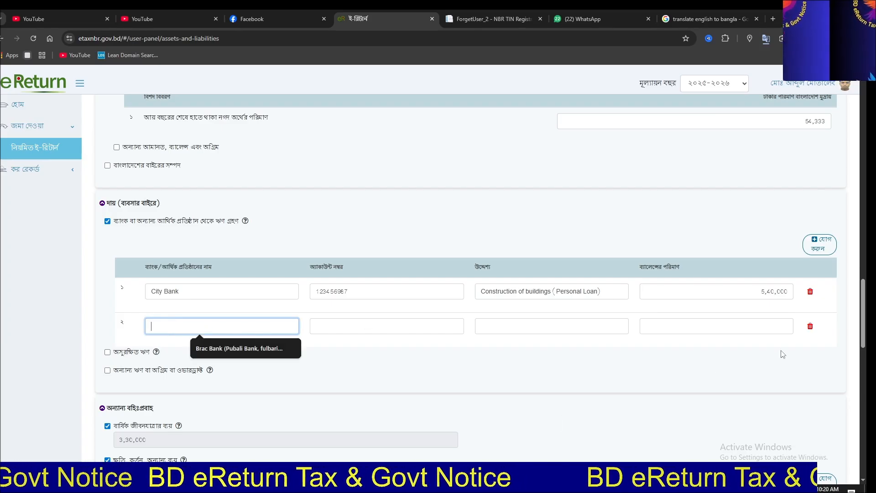
click(811, 327)
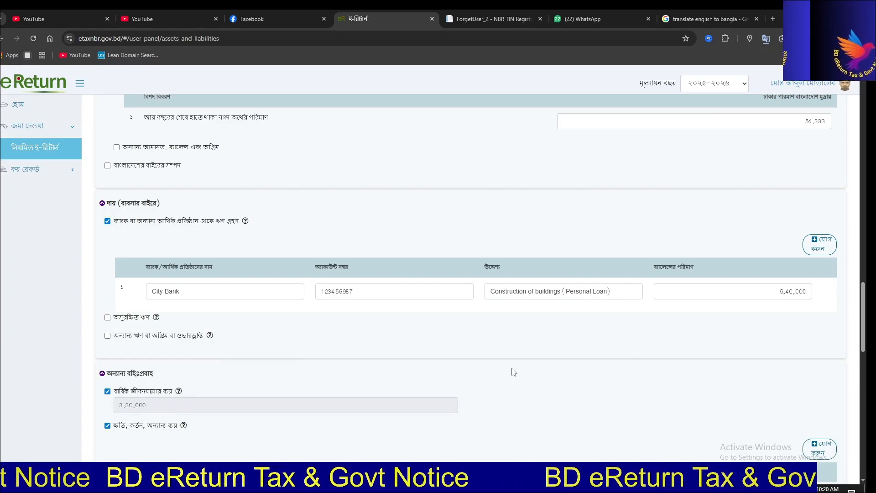
Step: Enable the unsecured loan entry and go through its lender name, lender TIN, purpose and balance fields
scroll(377, 319, down, 1)
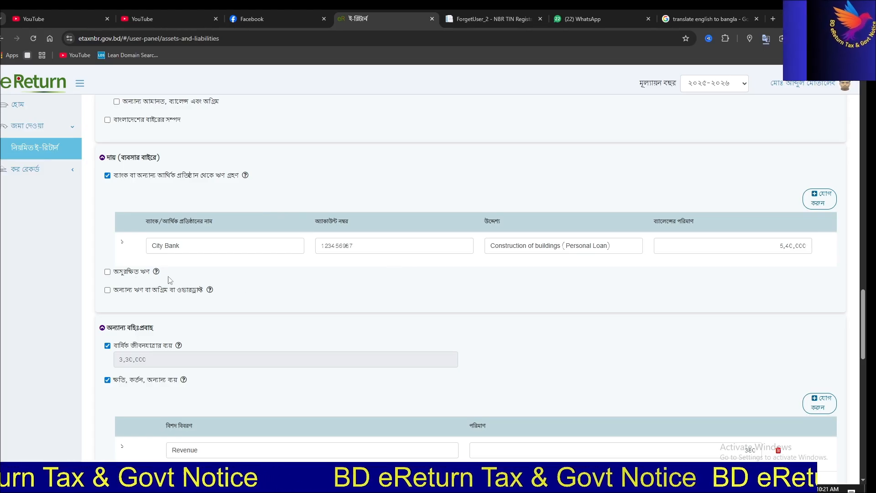
mouse_move(157, 274)
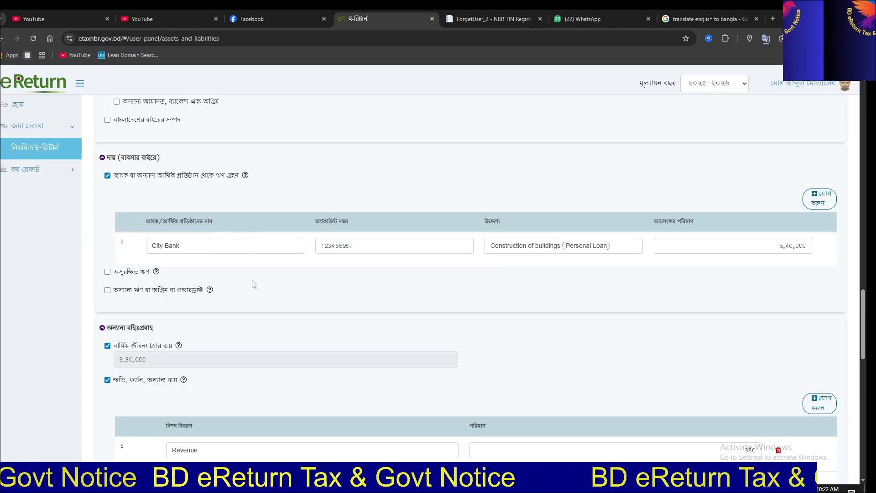
click(107, 272)
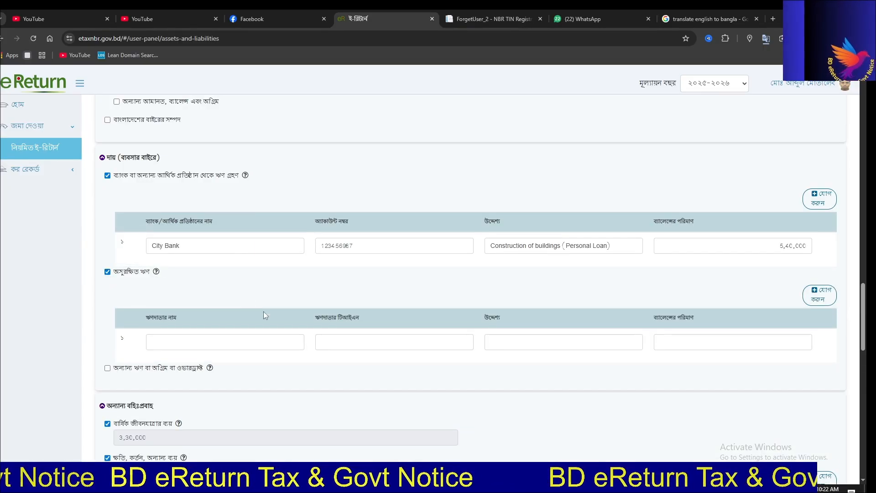
scroll(264, 311, down, 1)
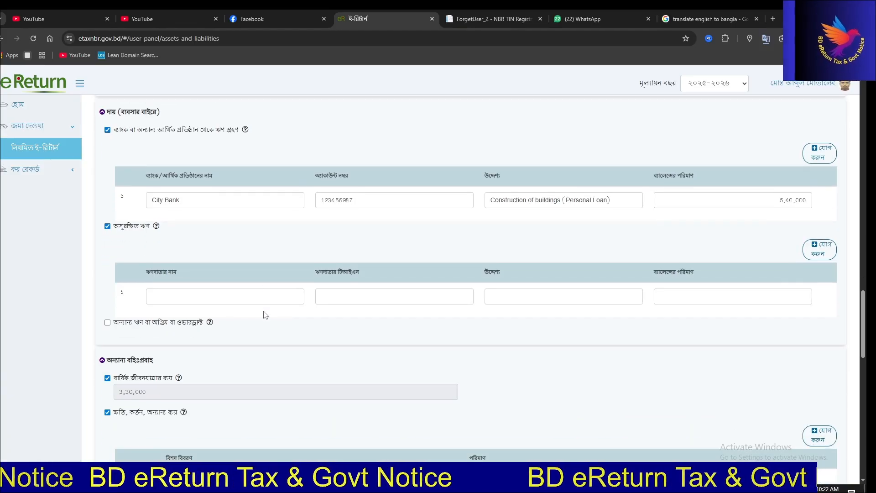
click(236, 296)
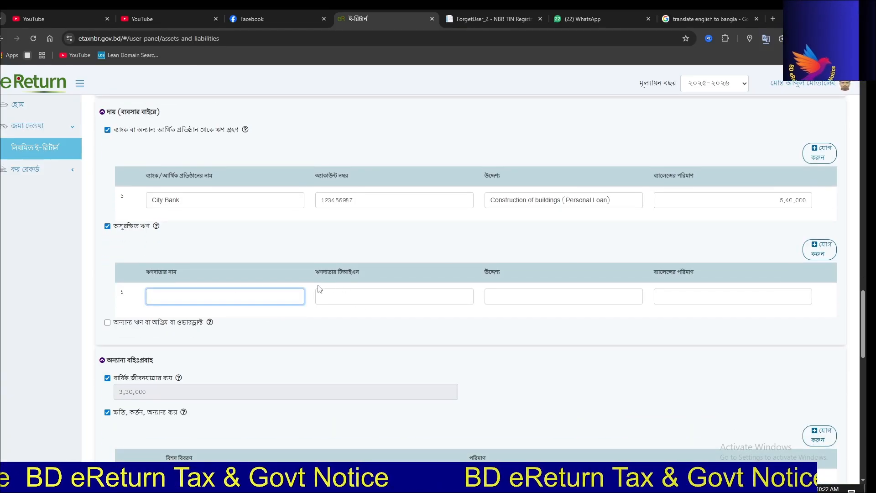
click(410, 295)
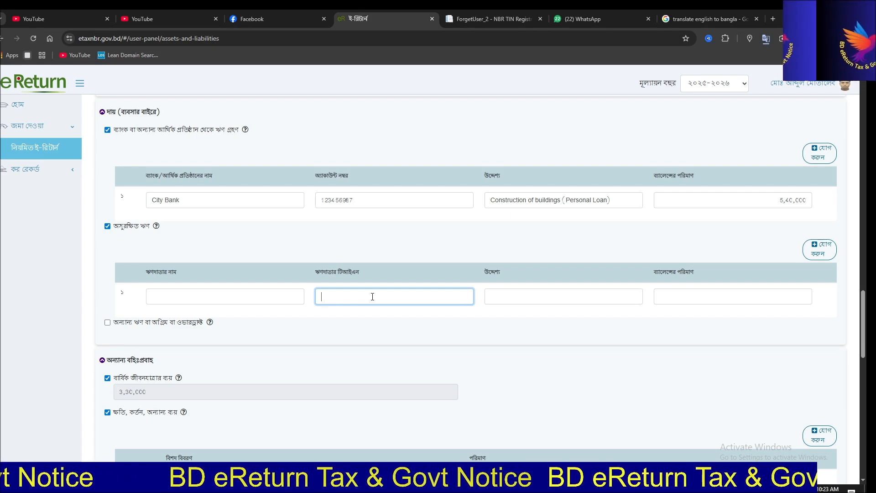
click(545, 298)
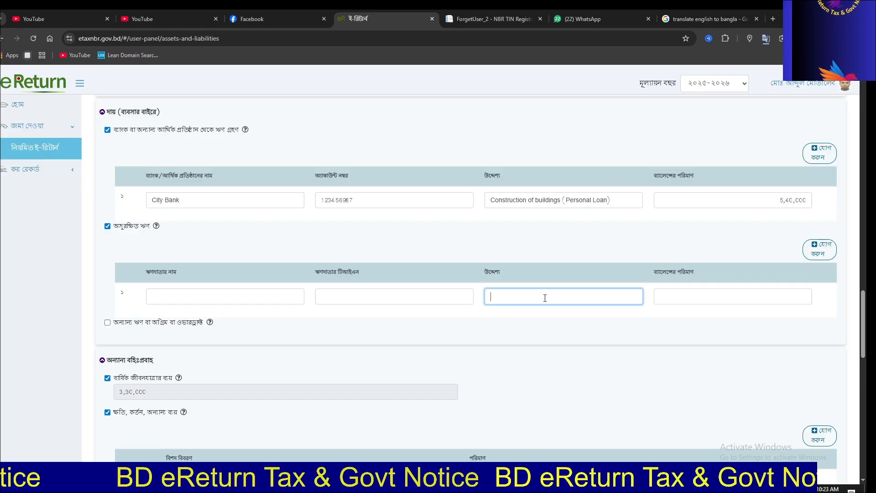
click(669, 302)
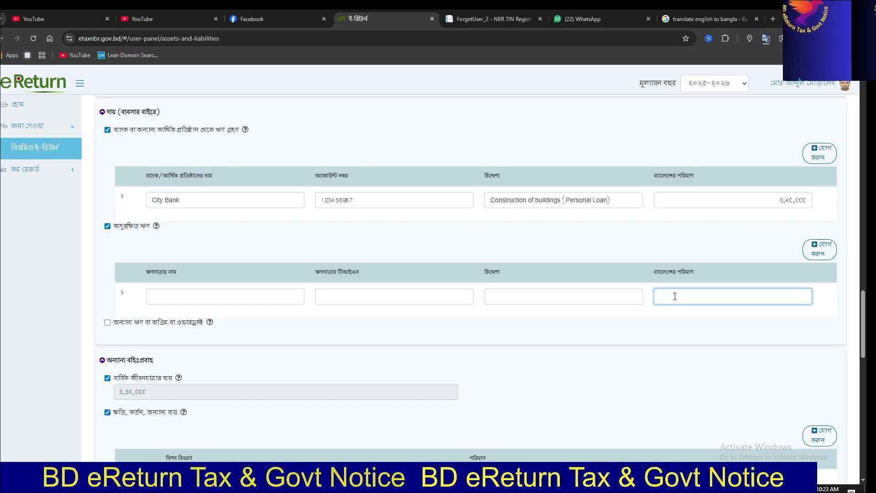
Step: Enter the lender's name and TIN in the first unsecured loan row
click(242, 298)
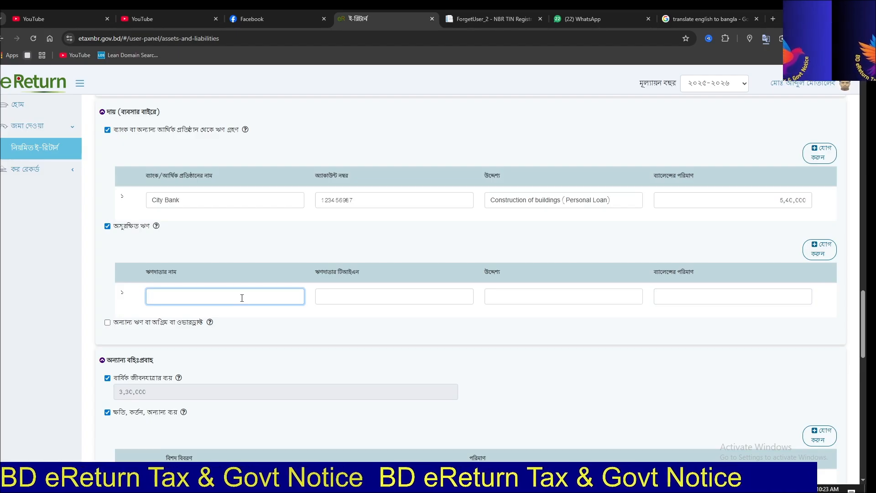
text(ab)
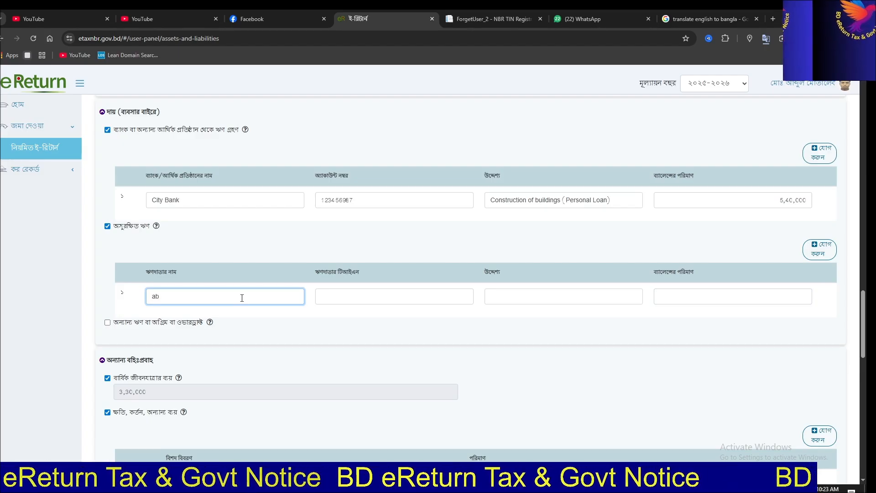
text(dul)
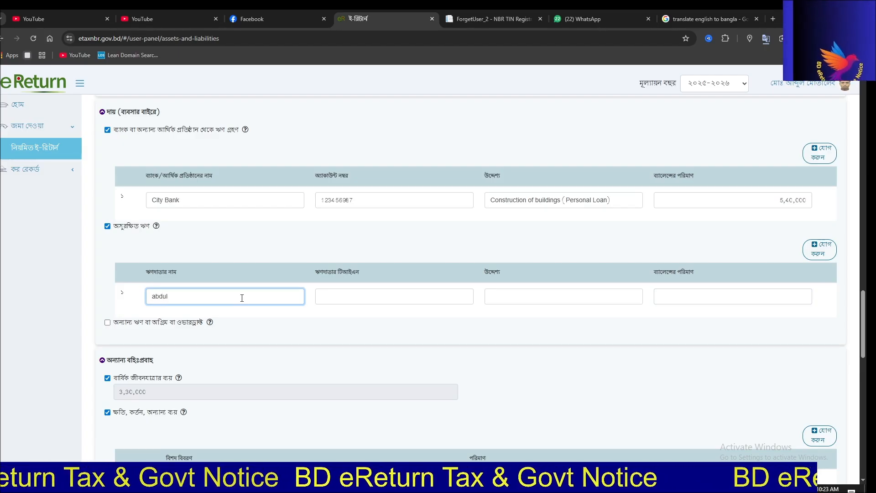
click(376, 300)
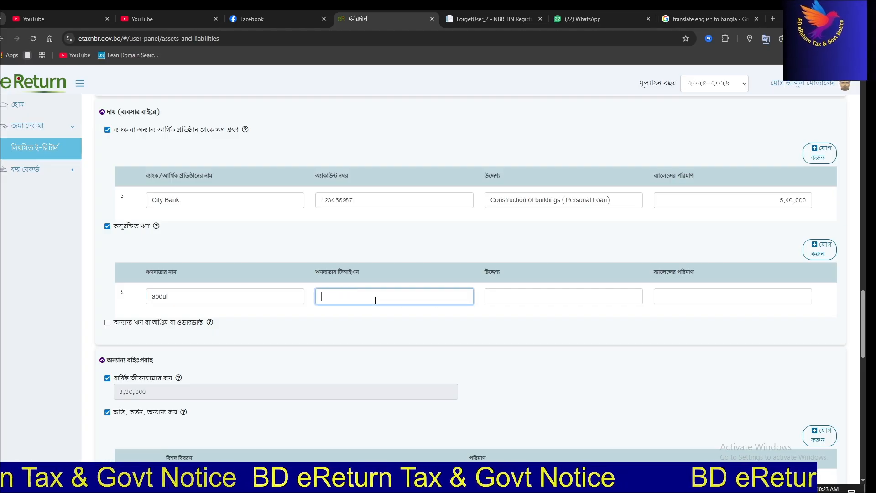
text(123456)
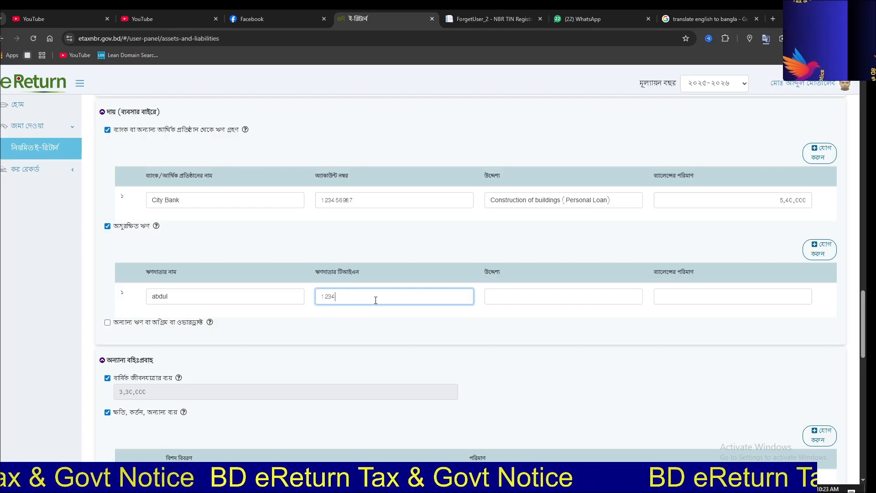
Step: Set the unsecured loan's purpose to "personal" and its balance amount to 2,00,000
click(527, 298)
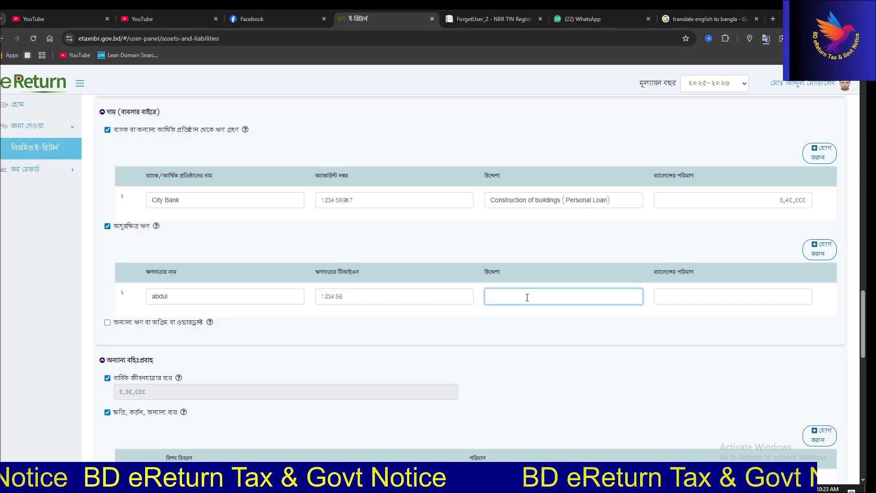
text(p)
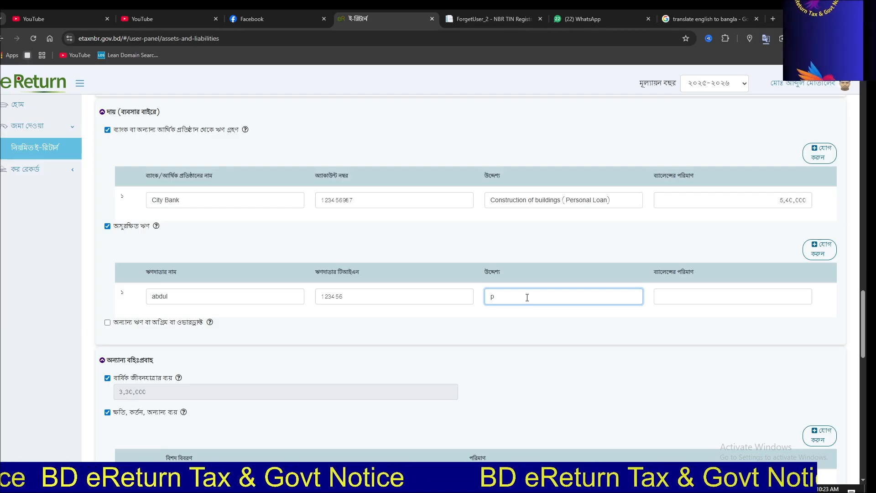
text(ar)
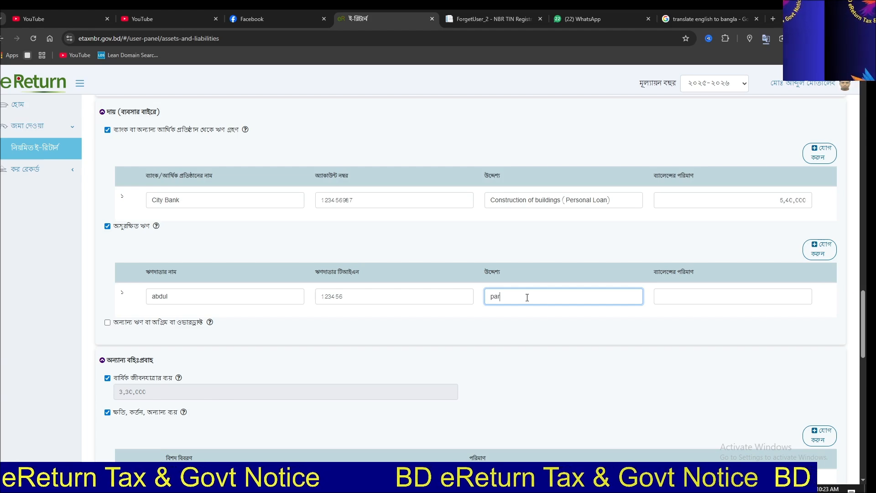
key(BackSpace)
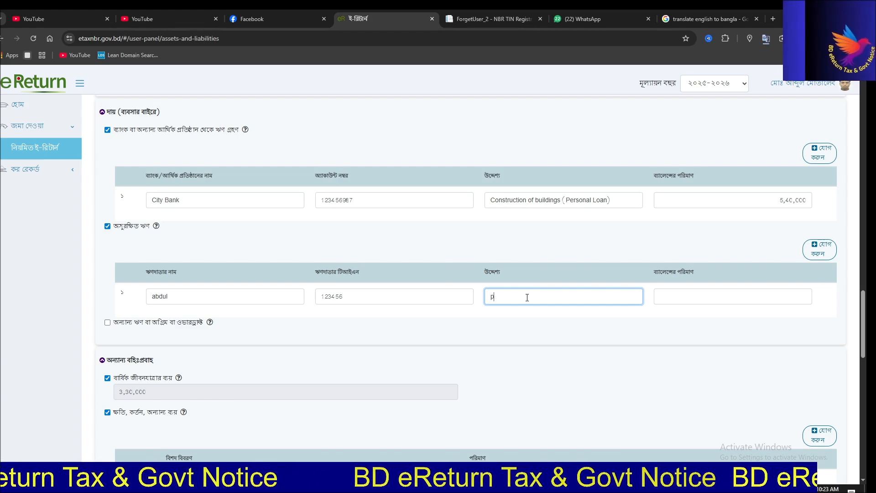
text(ers)
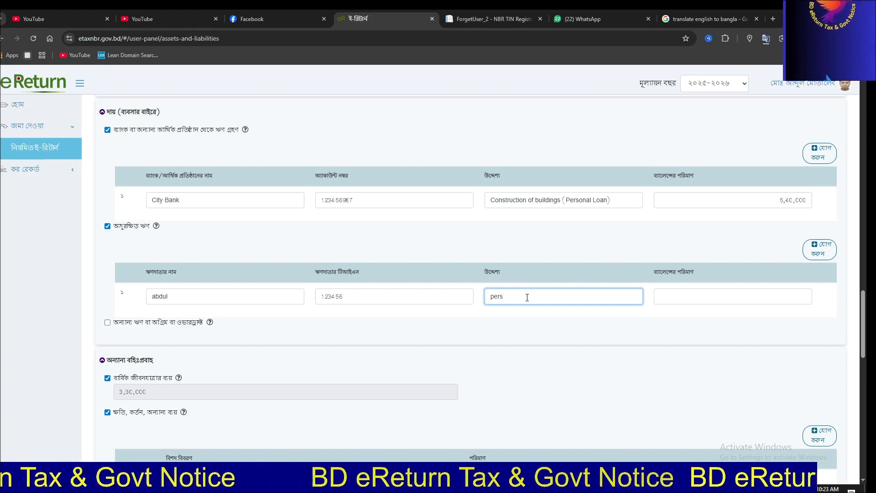
text(onal)
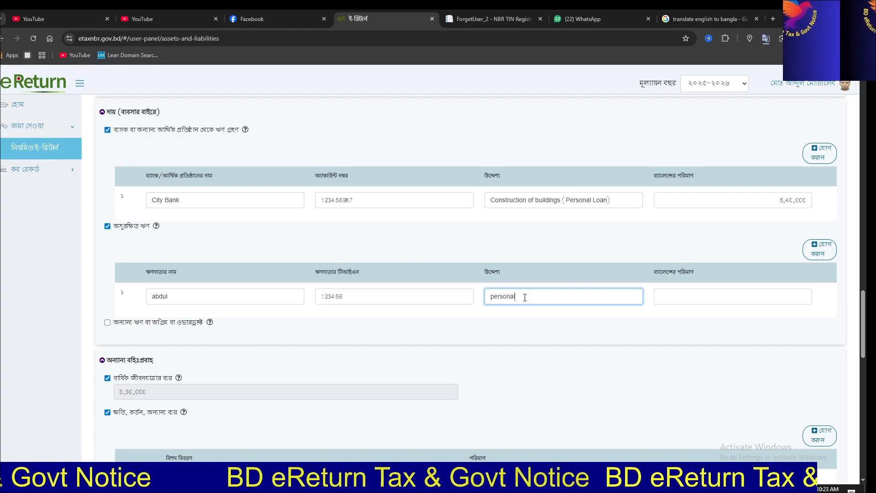
click(702, 299)
text(2)
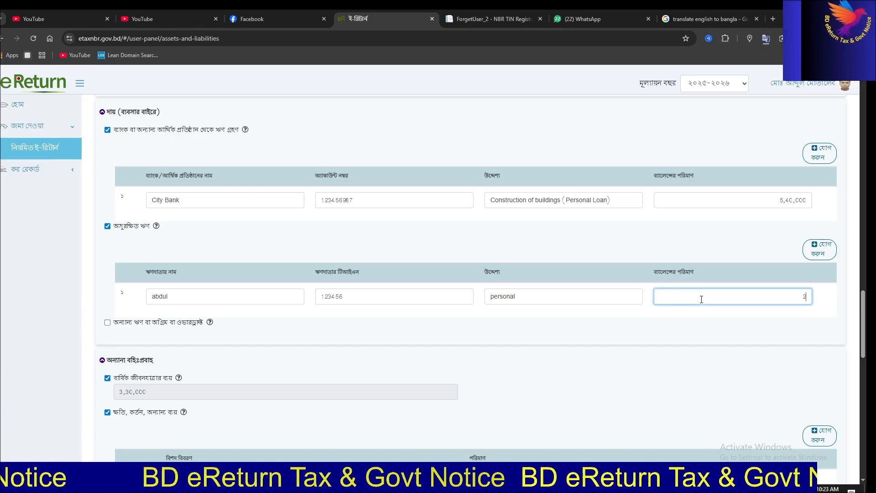
text(,00)
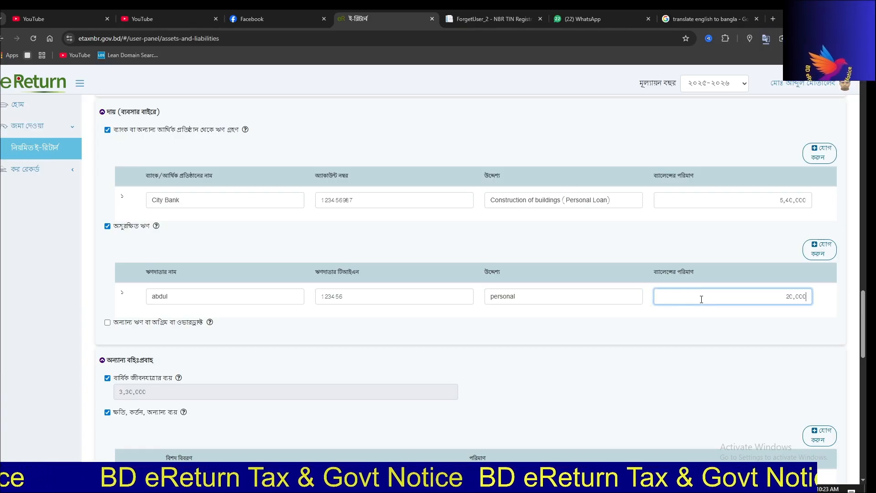
text(,000)
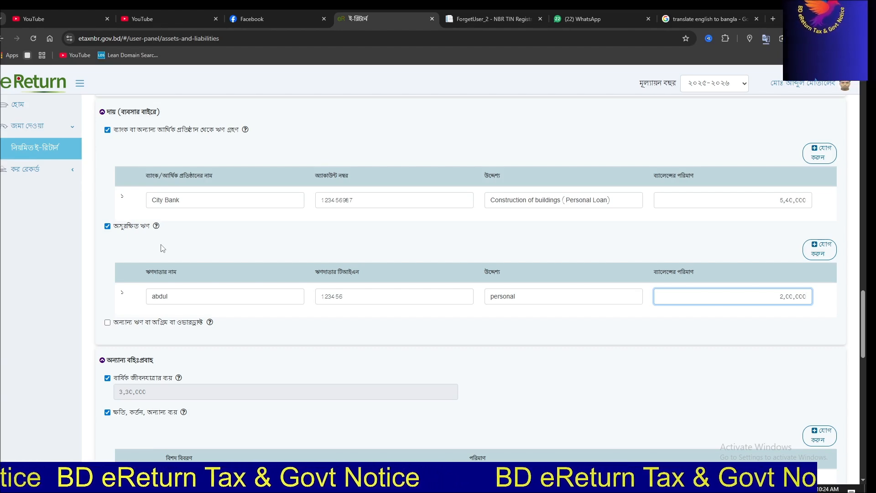
Step: Add a second unsecured loan row and delete it again
drag(336, 296, 304, 296)
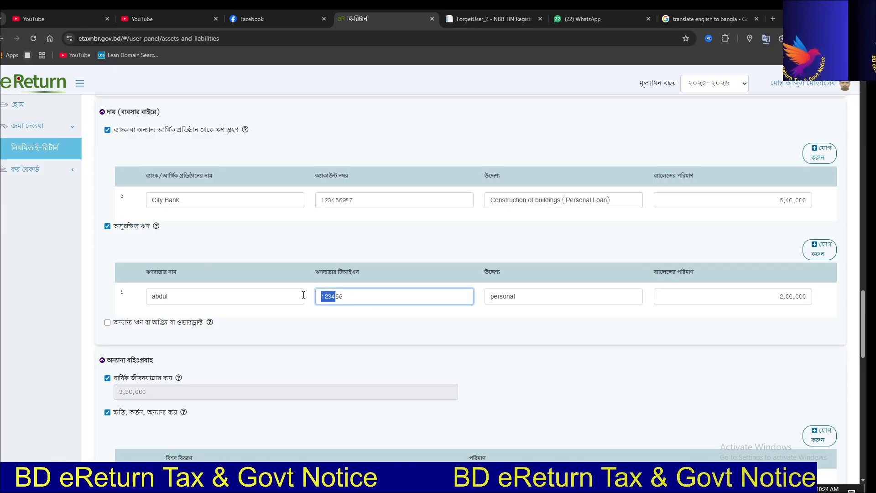
click(372, 331)
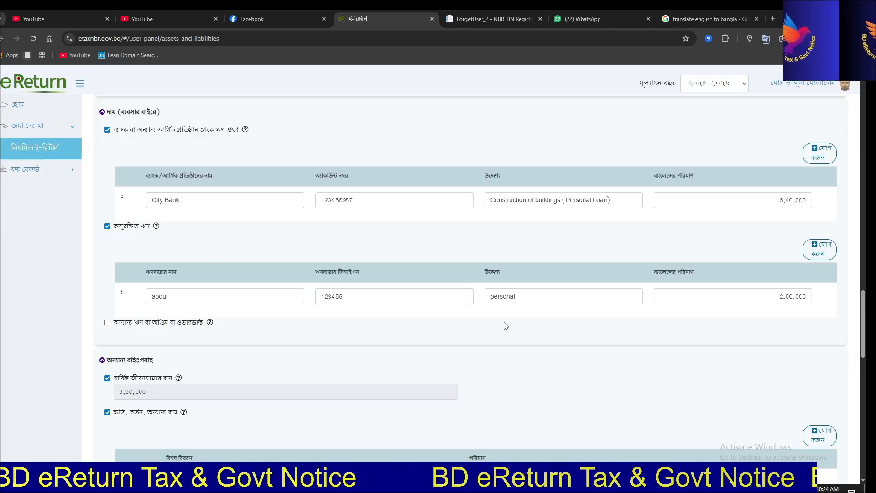
click(832, 255)
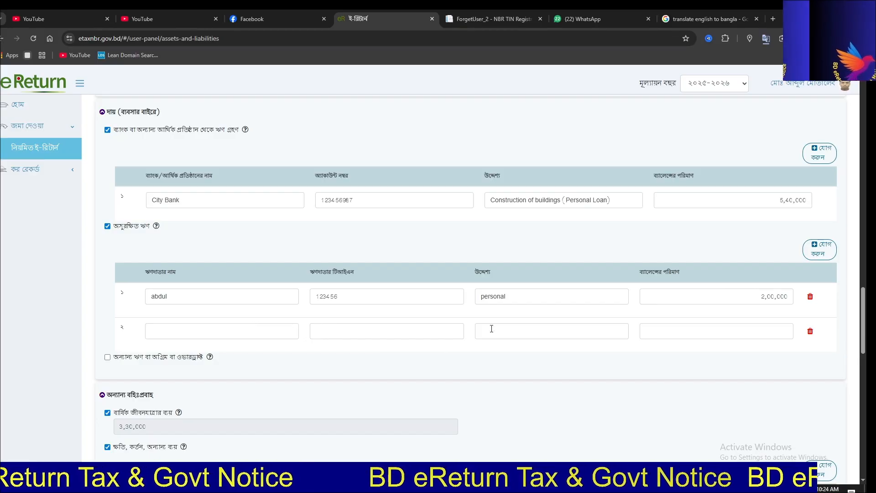
click(812, 331)
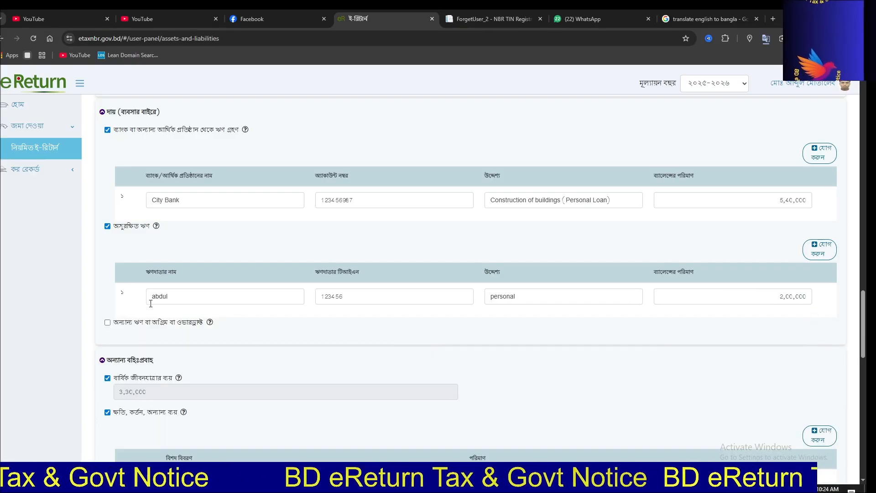
Step: Deselect the unsecured loan entry, enable the other loan, advance or overdraft entry instead and read its help note
click(107, 227)
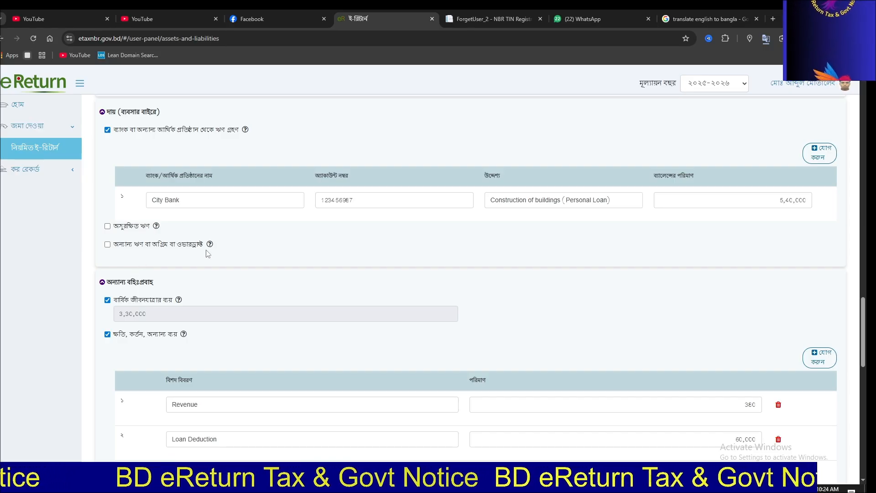
click(108, 245)
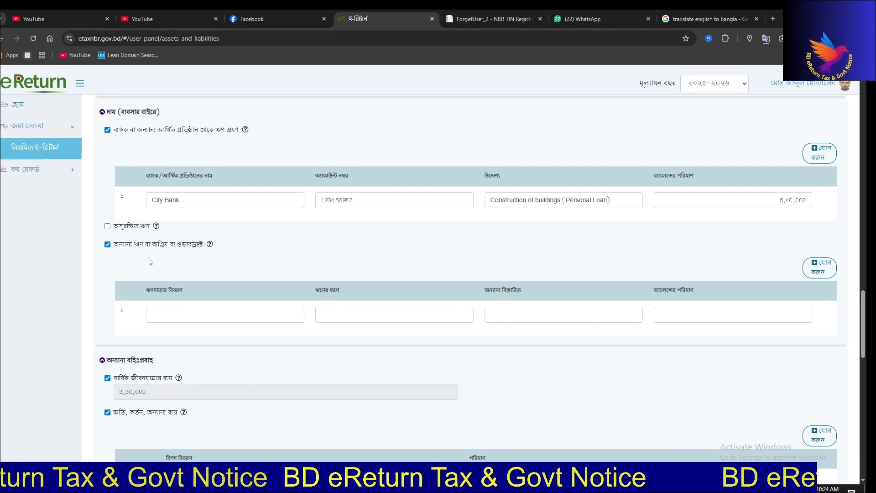
mouse_move(212, 249)
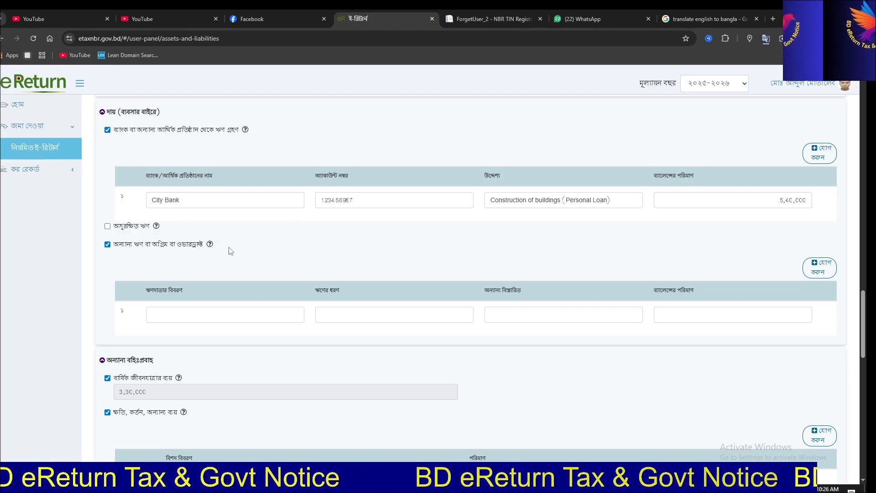
mouse_move(208, 250)
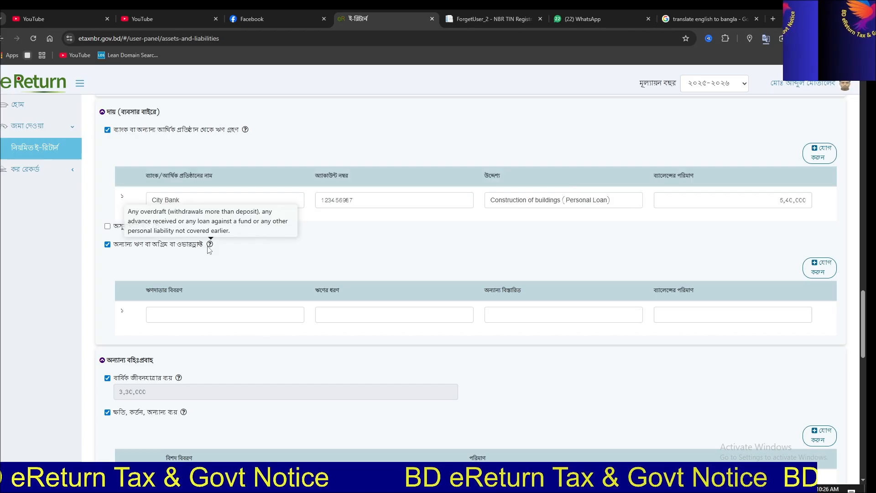
Step: Go through the lender details, loan type, other details and balance fields of the other loan row
click(189, 315)
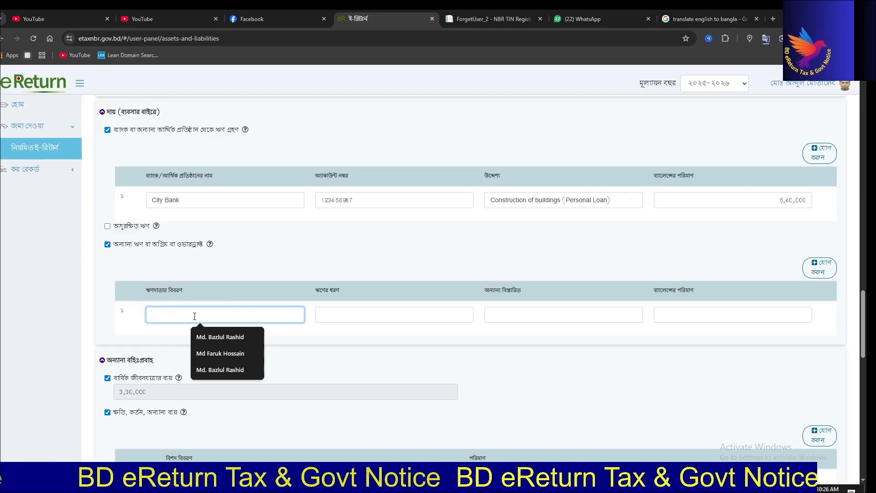
click(370, 316)
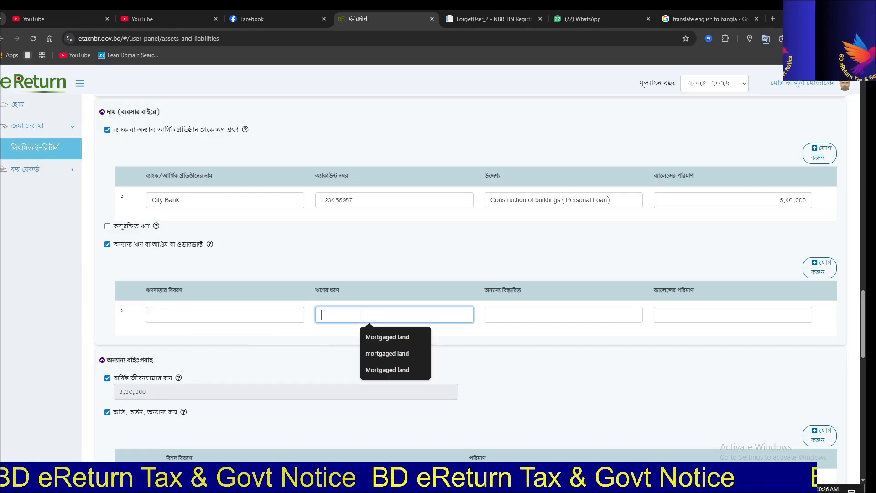
click(501, 316)
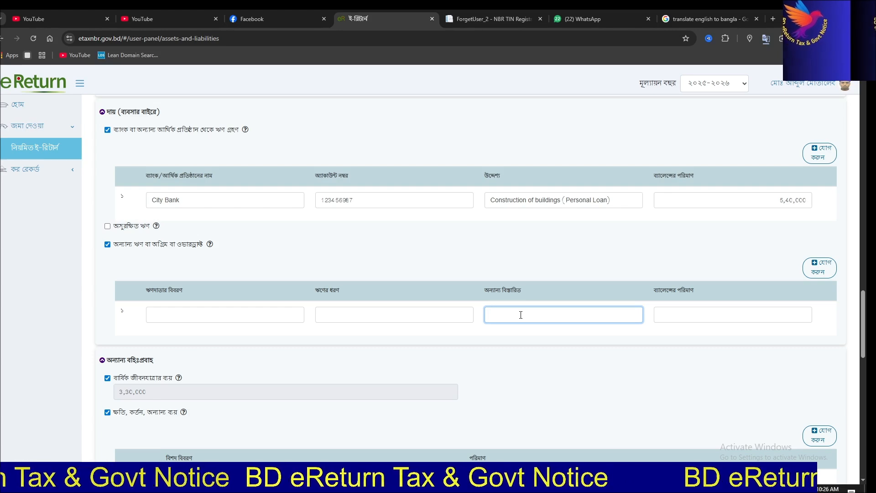
click(700, 315)
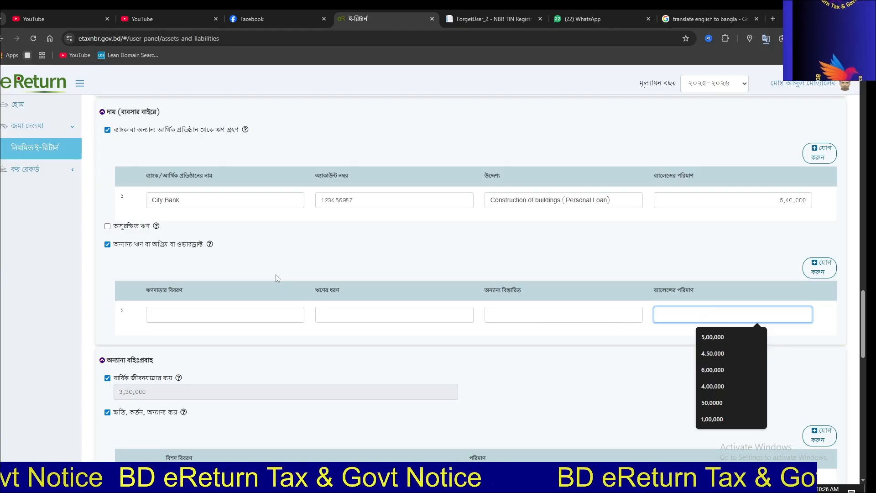
Step: Switch the page translation from Bangla back to English
right_click(367, 255)
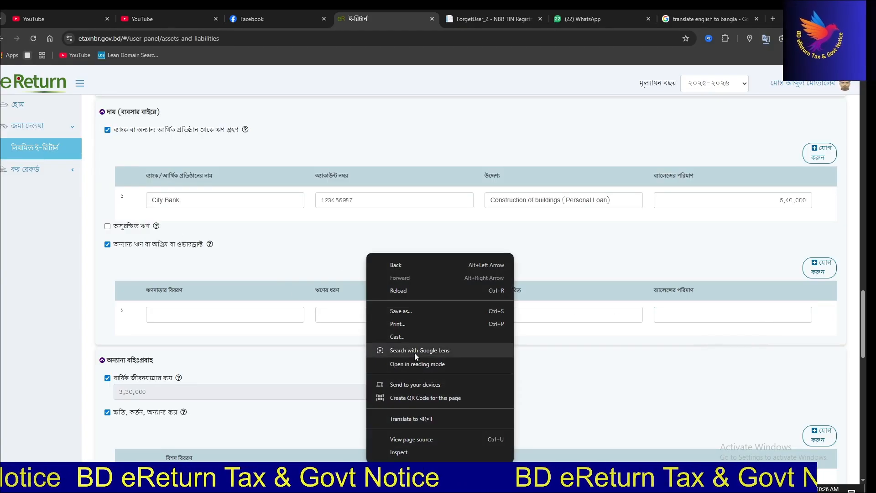
click(412, 420)
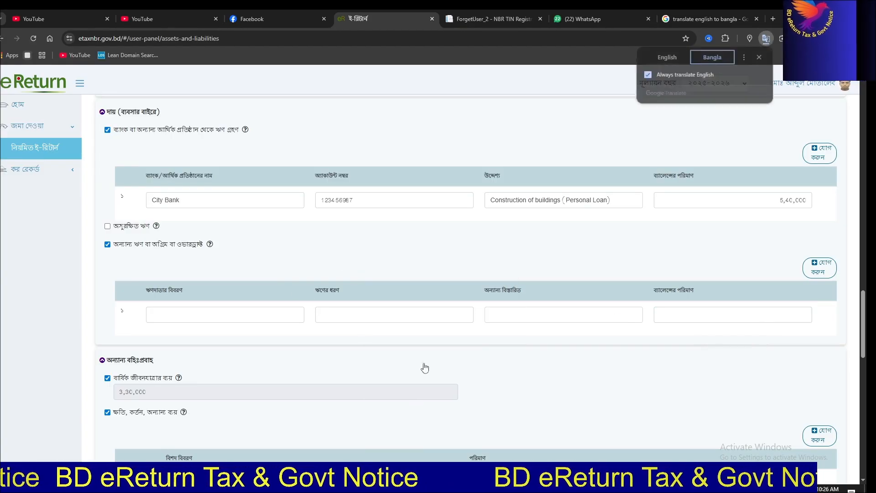
click(673, 62)
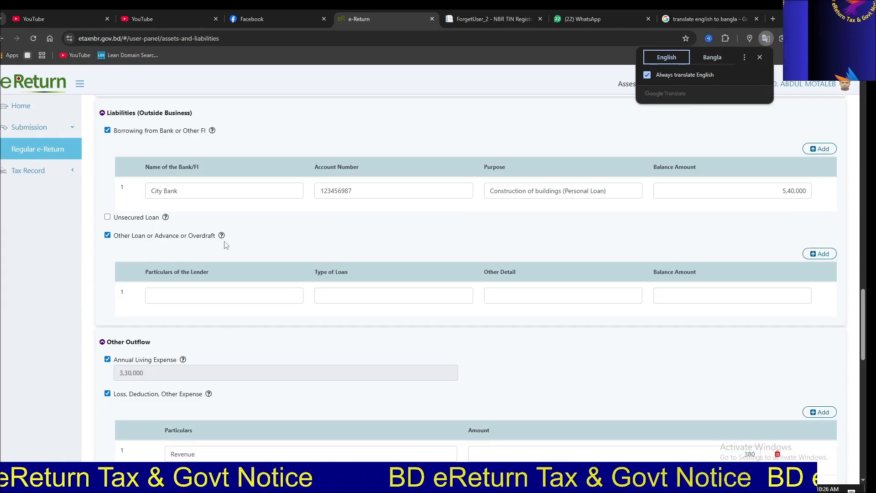
Step: Review the lender, loan type, other detail and balance fields of the Other Loan or Advance or Overdraft row and deselect that entry
click(204, 295)
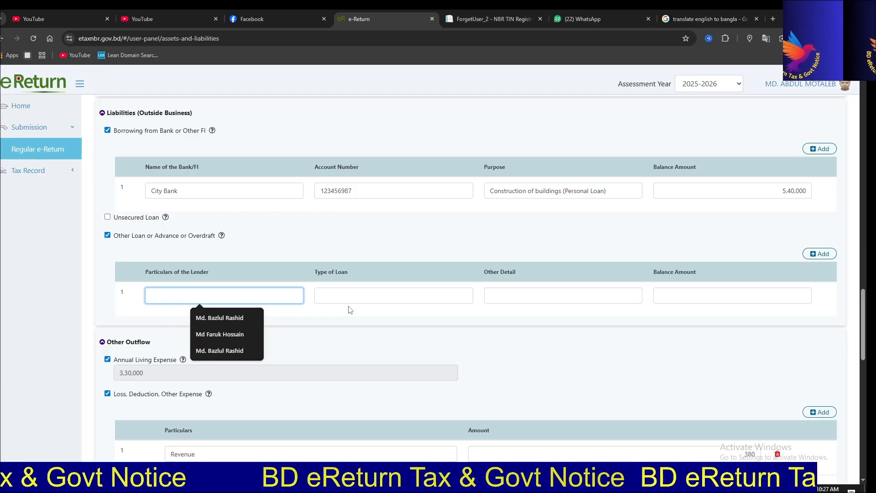
click(341, 292)
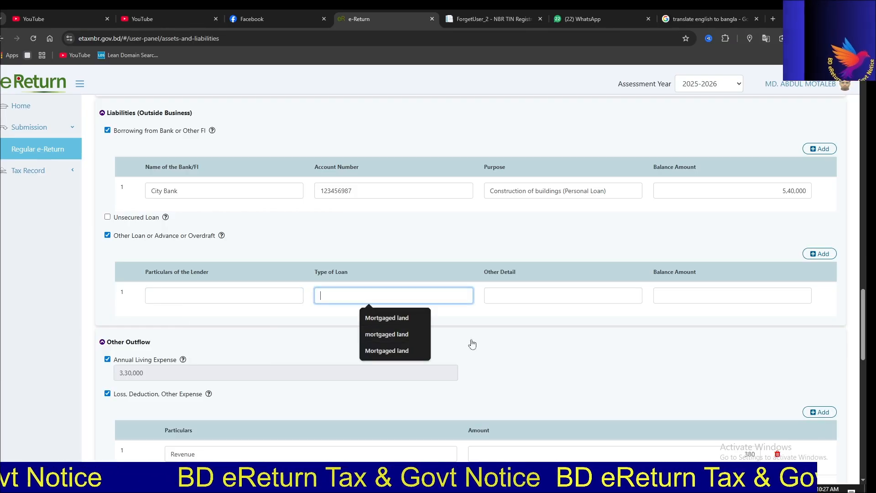
click(493, 343)
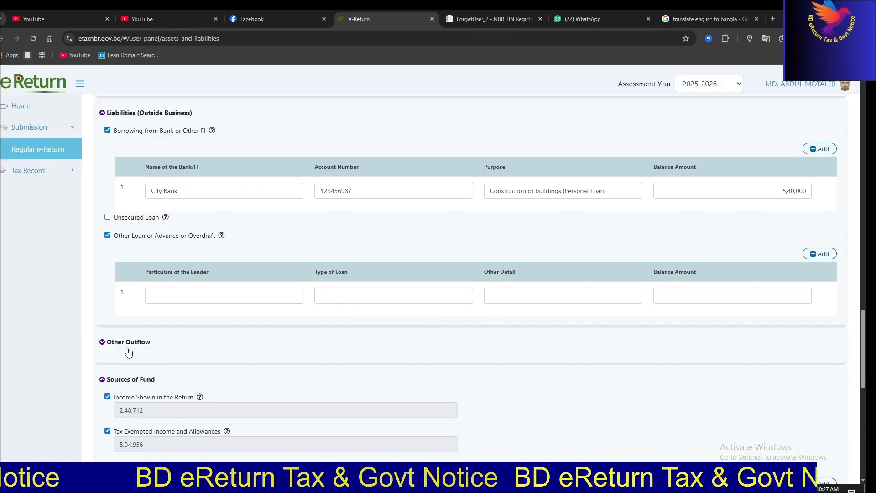
click(108, 345)
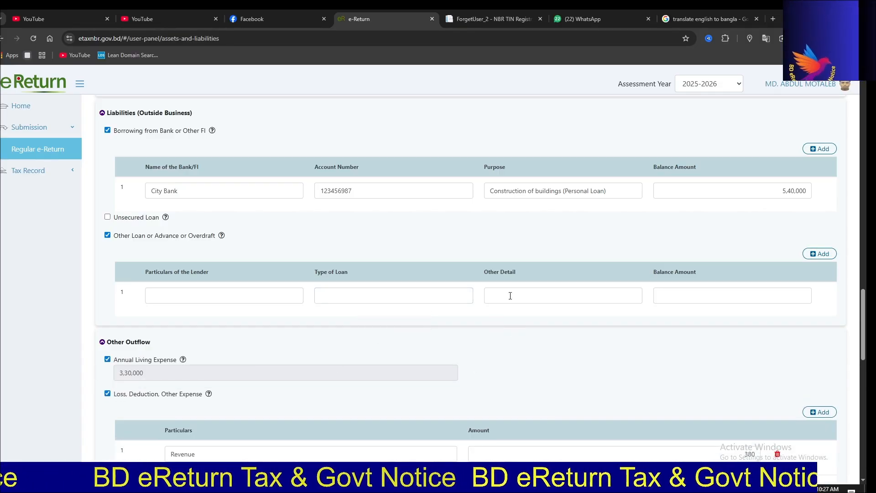
click(545, 289)
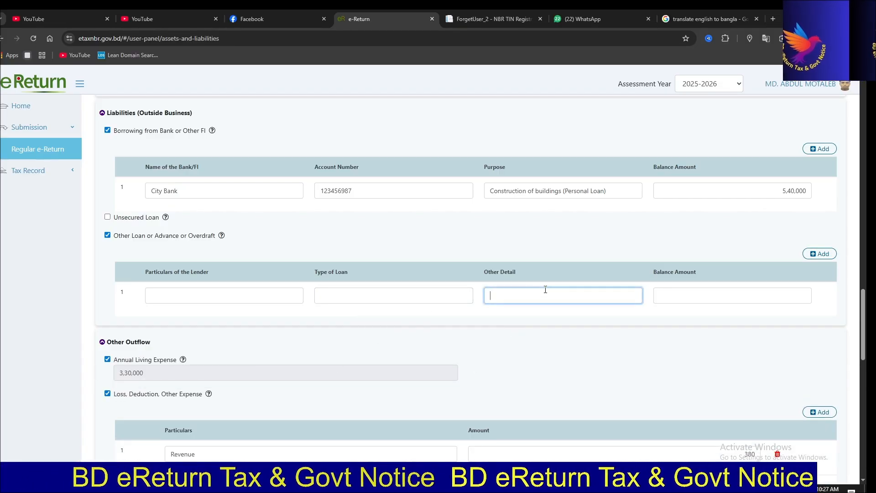
click(684, 294)
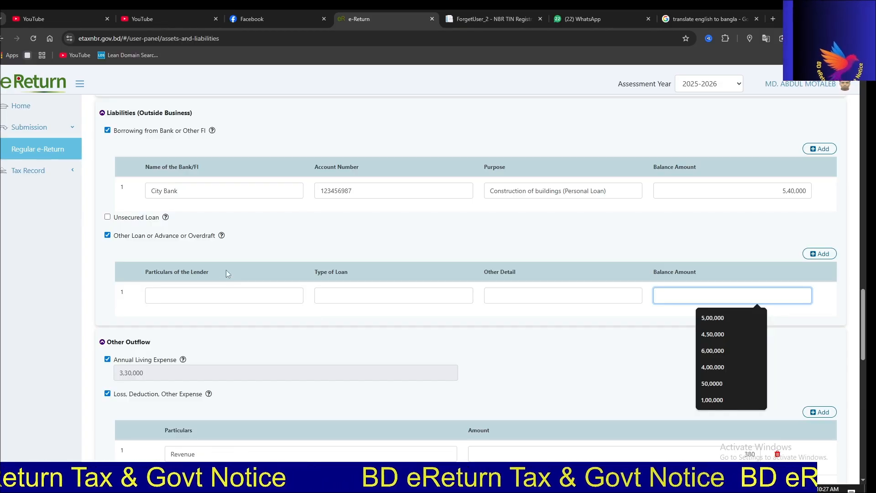
click(108, 236)
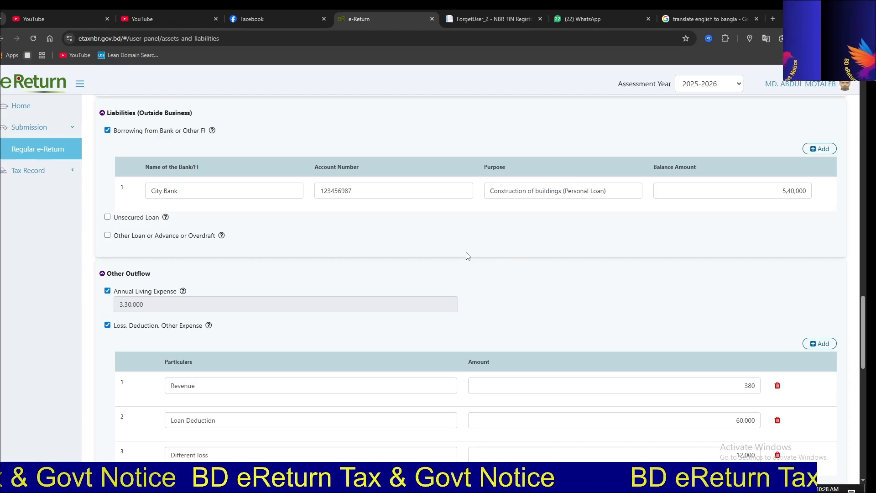
Step: Examine the outflow, sources of fund and summary sections, comparing Total Fund Outflow with Source of Fund, and return to the liabilities section
scroll(468, 256, down, 4)
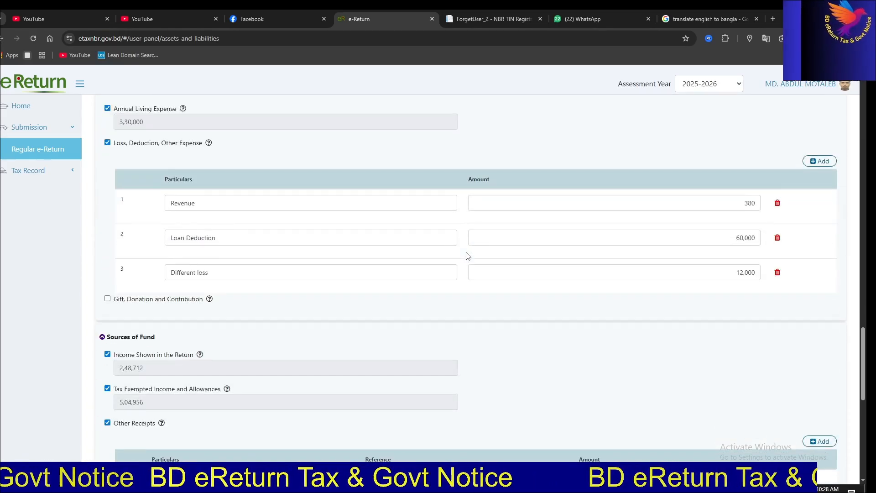
scroll(468, 256, down, 7)
scroll(468, 256, down, 3)
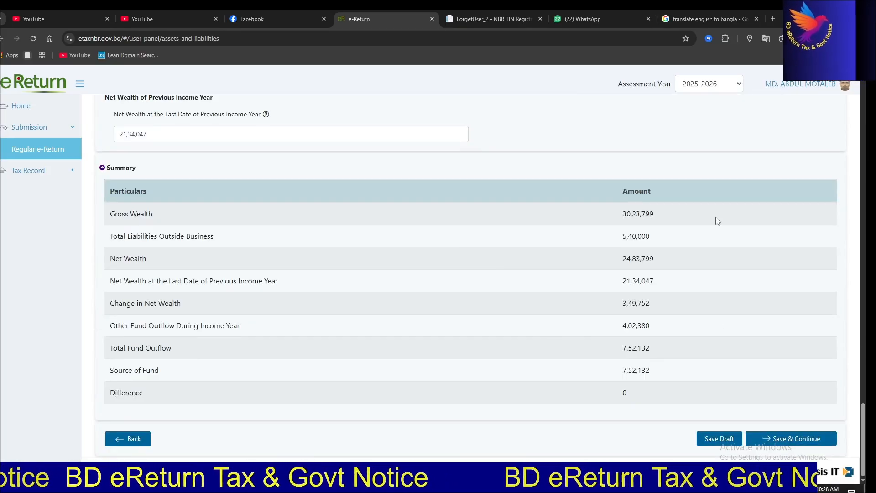
scroll(628, 177, up, 2)
scroll(629, 177, up, 1)
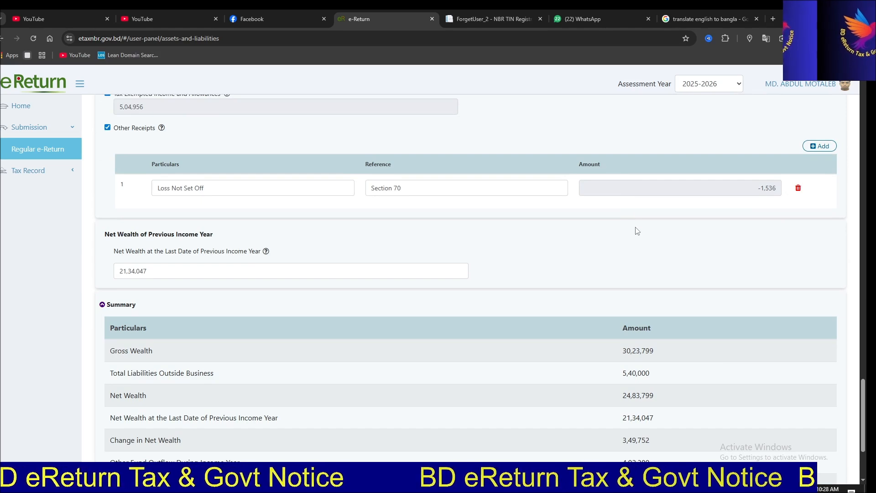
scroll(634, 230, down, 3)
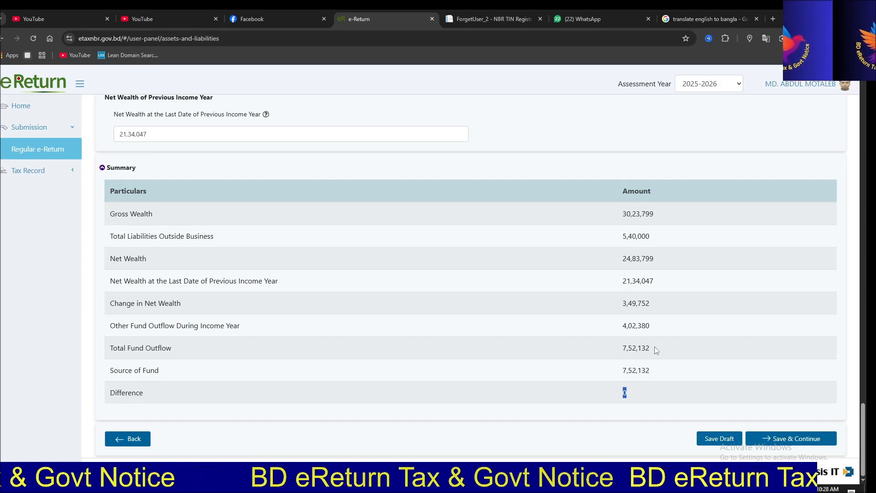
drag(654, 349, 586, 352)
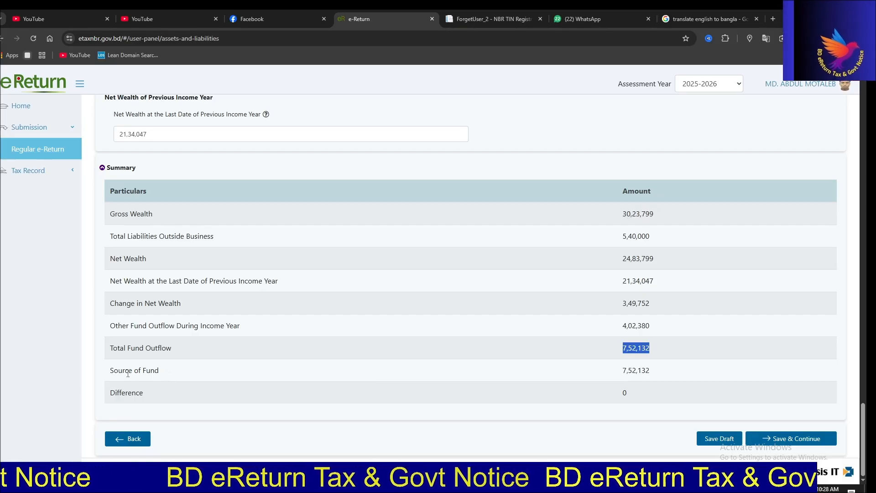
drag(659, 376, 579, 376)
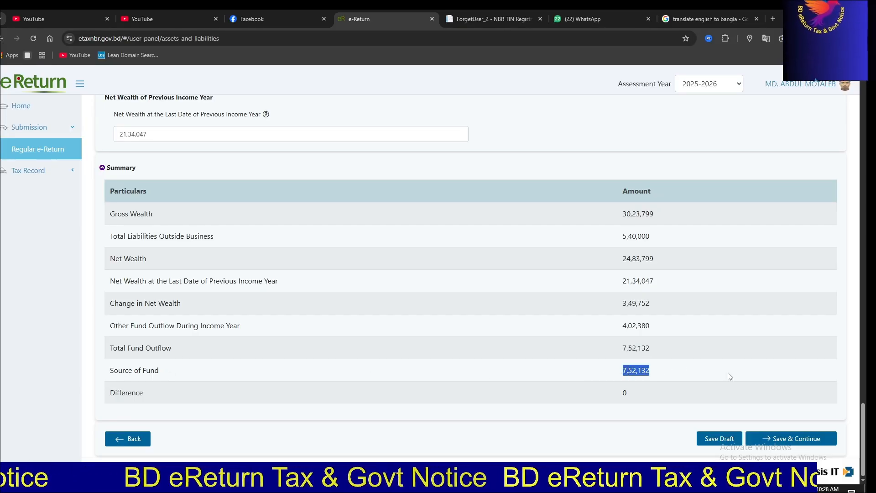
scroll(760, 382, up, 13)
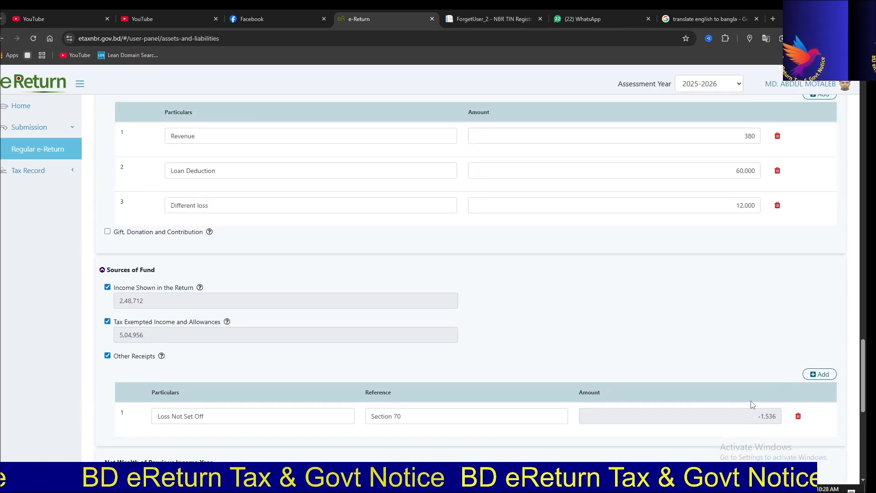
scroll(752, 405, up, 4)
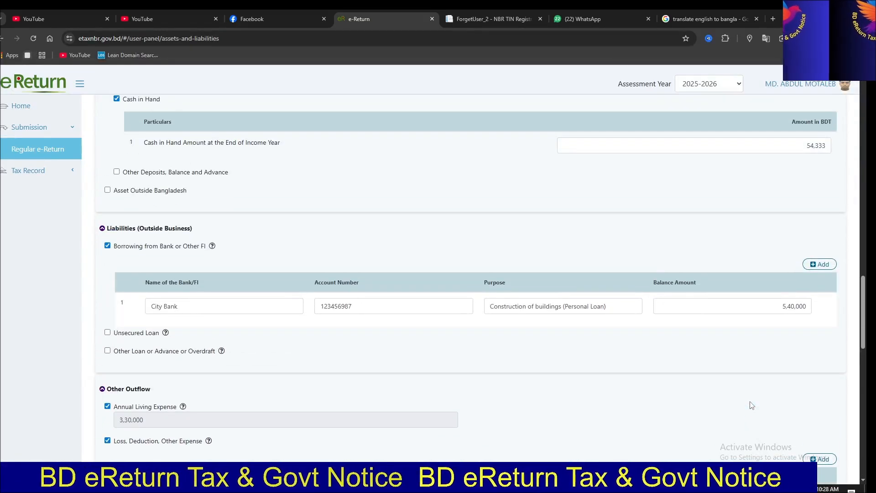